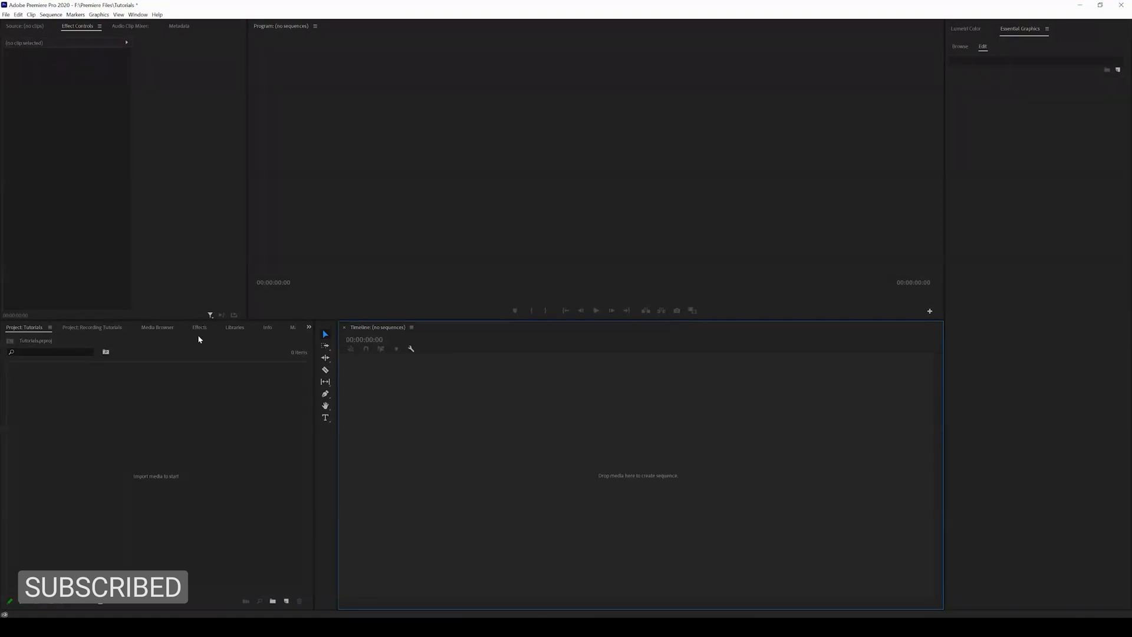
Create a new sequence named 4K with a frame size of 3840 by 2160.
{"action": "left_click", "coordinate": [6, 16]}
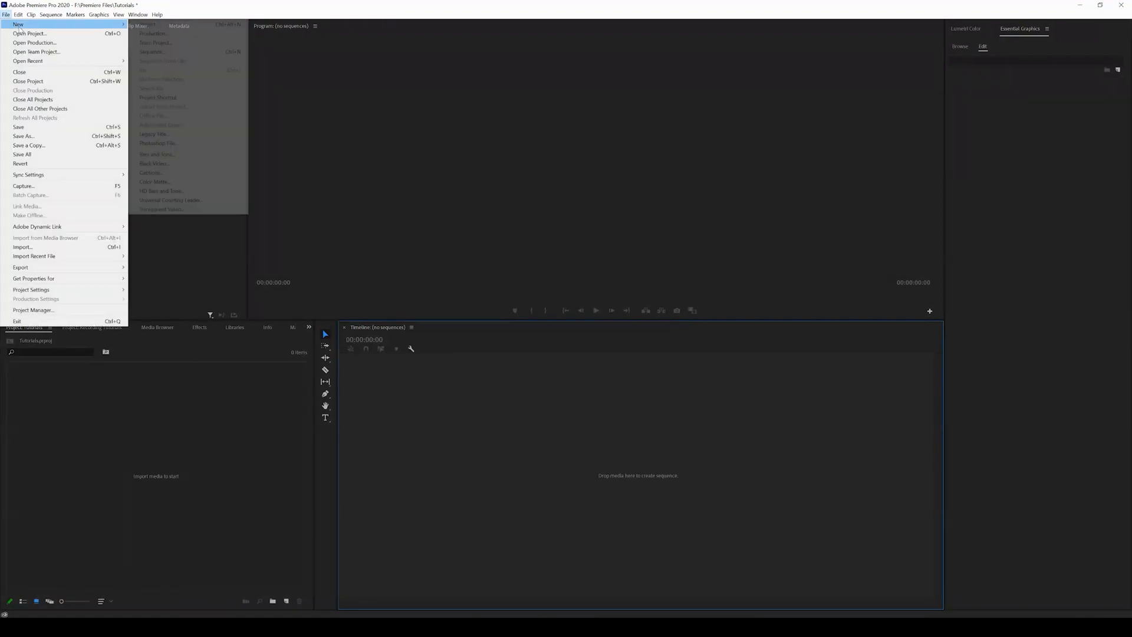
{"action": "left_click", "coordinate": [150, 51]}
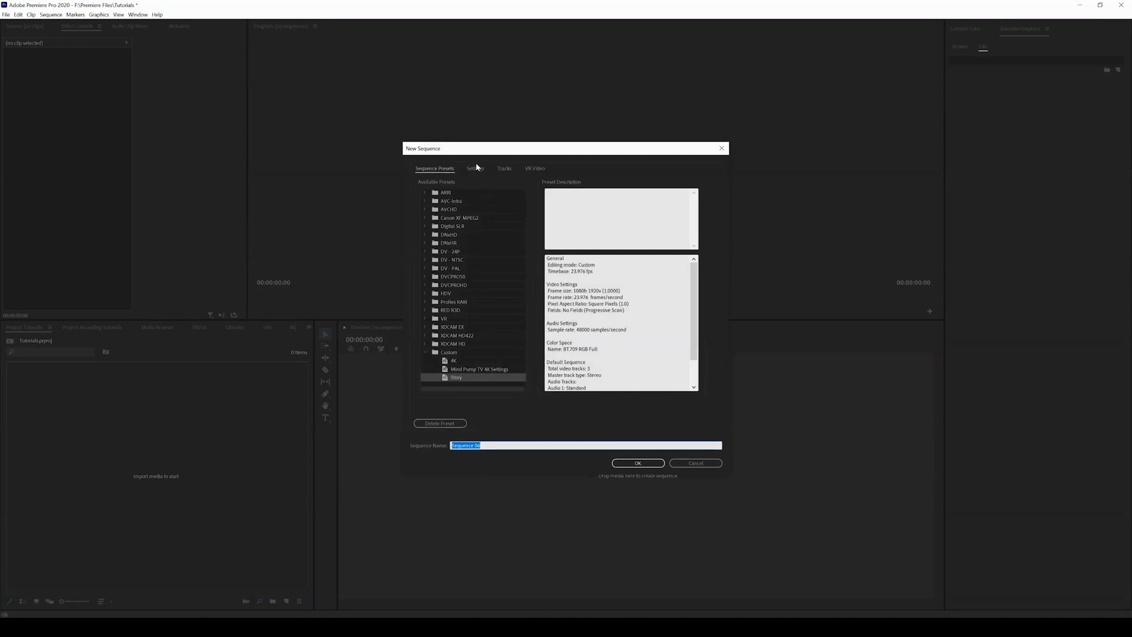
{"action": "left_click", "coordinate": [475, 168]}
{"action": "left_click", "coordinate": [500, 218]}
{"action": "type", "text": "3840"}
{"action": "key", "text": "Tab"}
{"action": "type", "text": "21"}
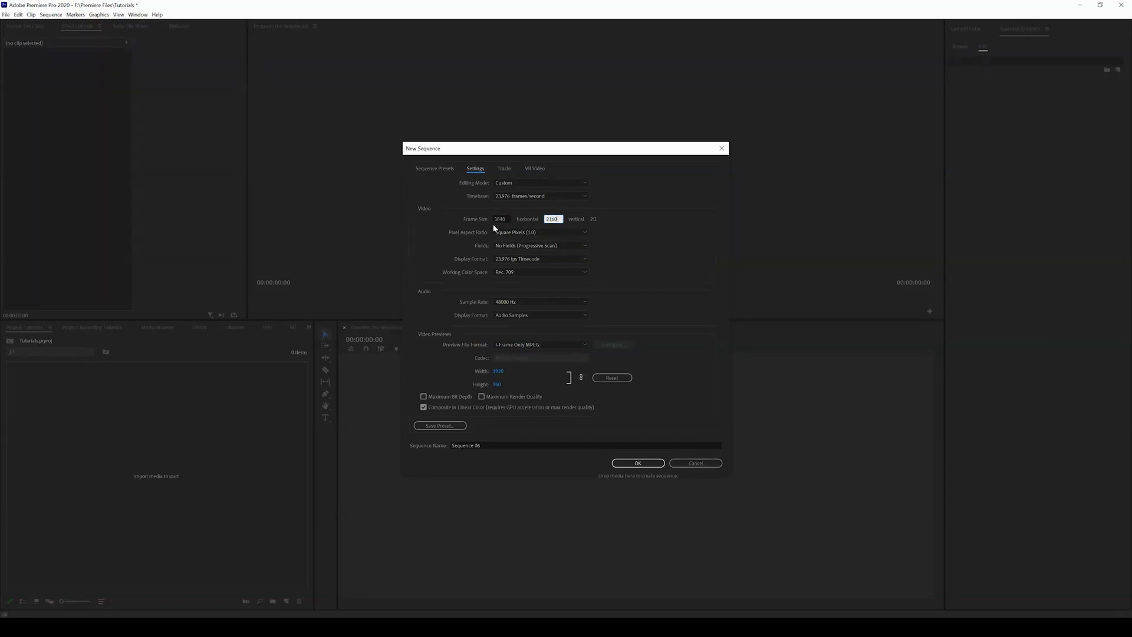
{"action": "left_click", "coordinate": [489, 443]}
{"action": "type", "text": "4K"}
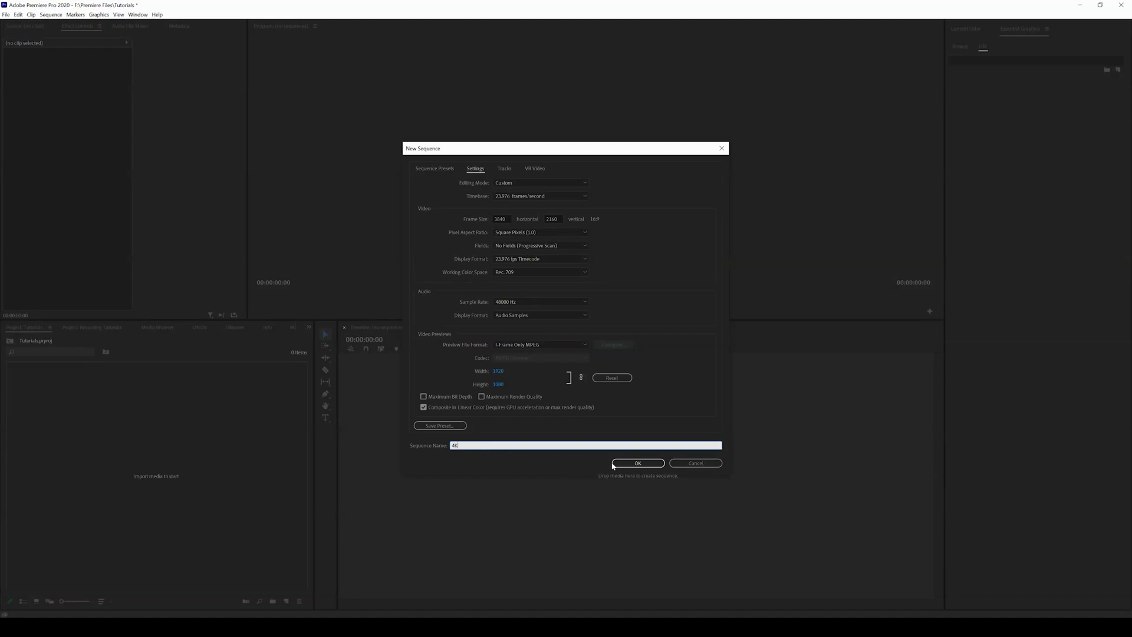
{"action": "left_click", "coordinate": [614, 464]}
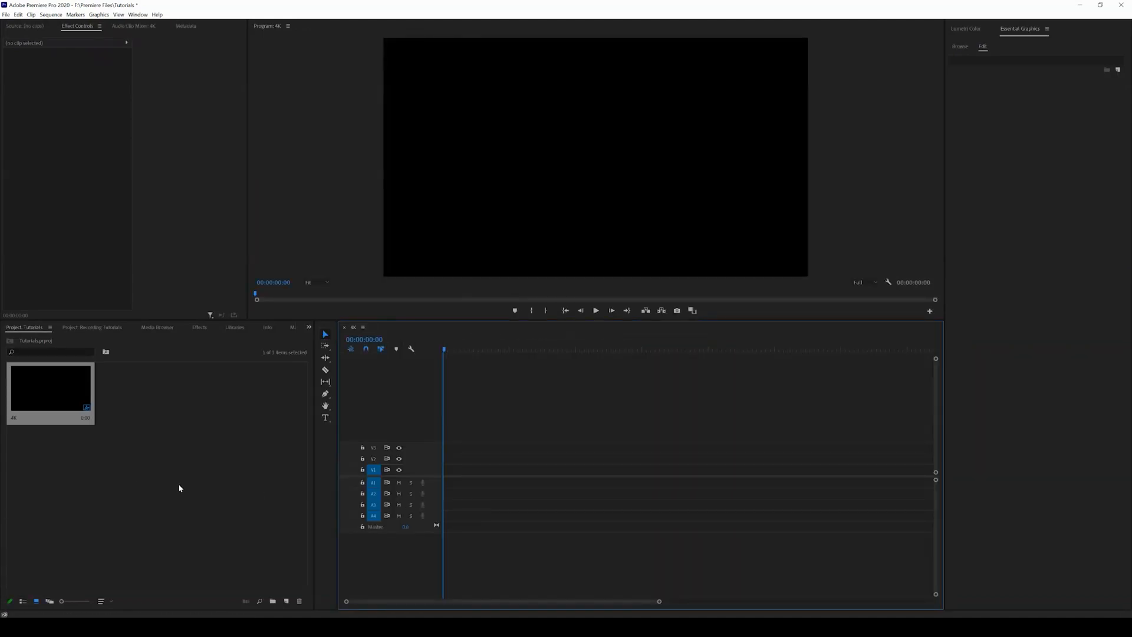
Create a black video with the default settings and place it at the start of video track V1, lasting about 57 seconds.
{"action": "left_click", "coordinate": [180, 488]}
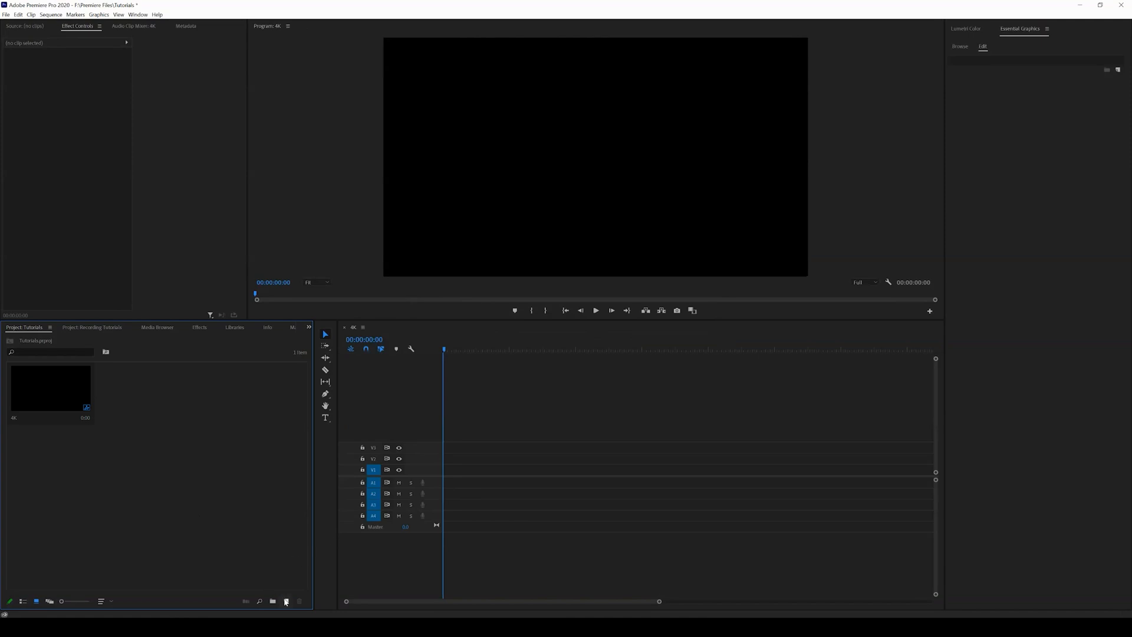
{"action": "left_click", "coordinate": [287, 601]}
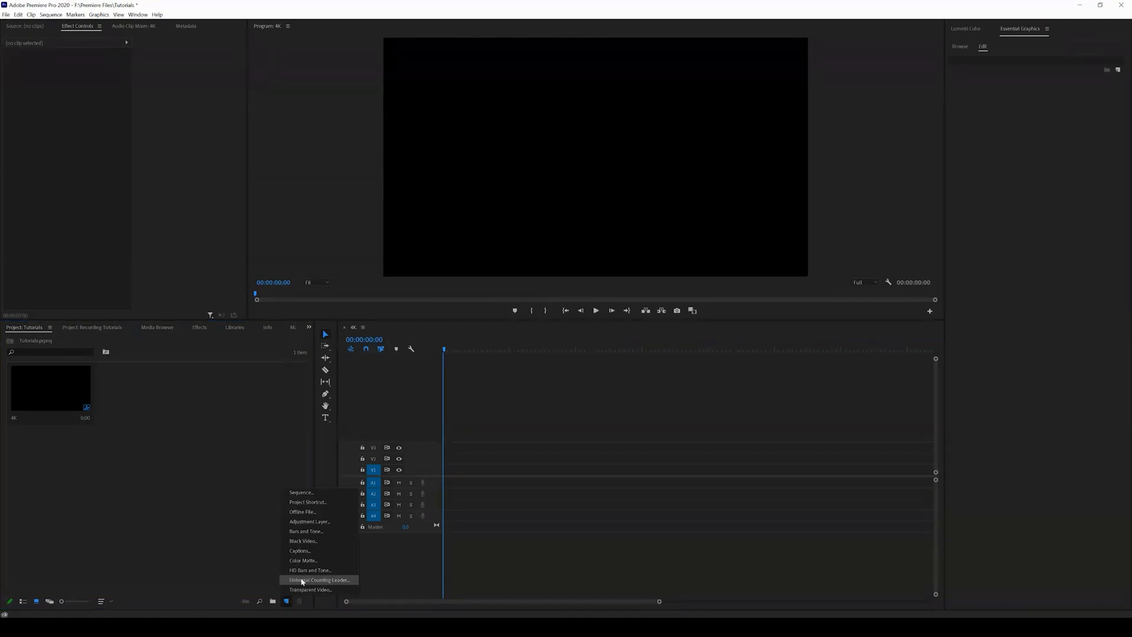
{"action": "left_click", "coordinate": [308, 540]}
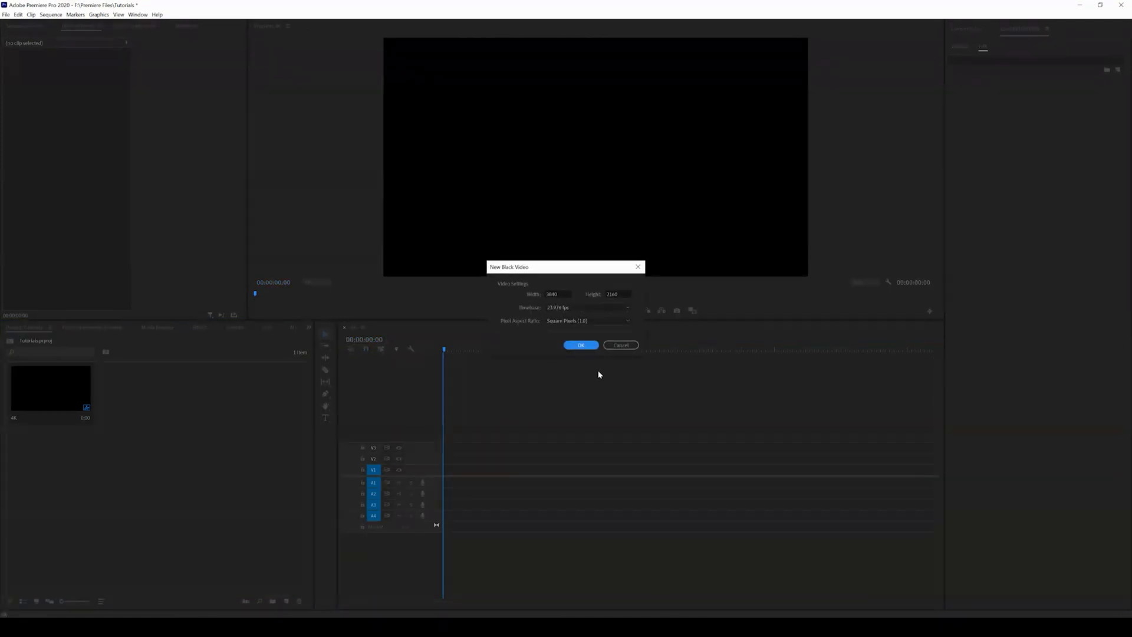
{"action": "left_click", "coordinate": [580, 345]}
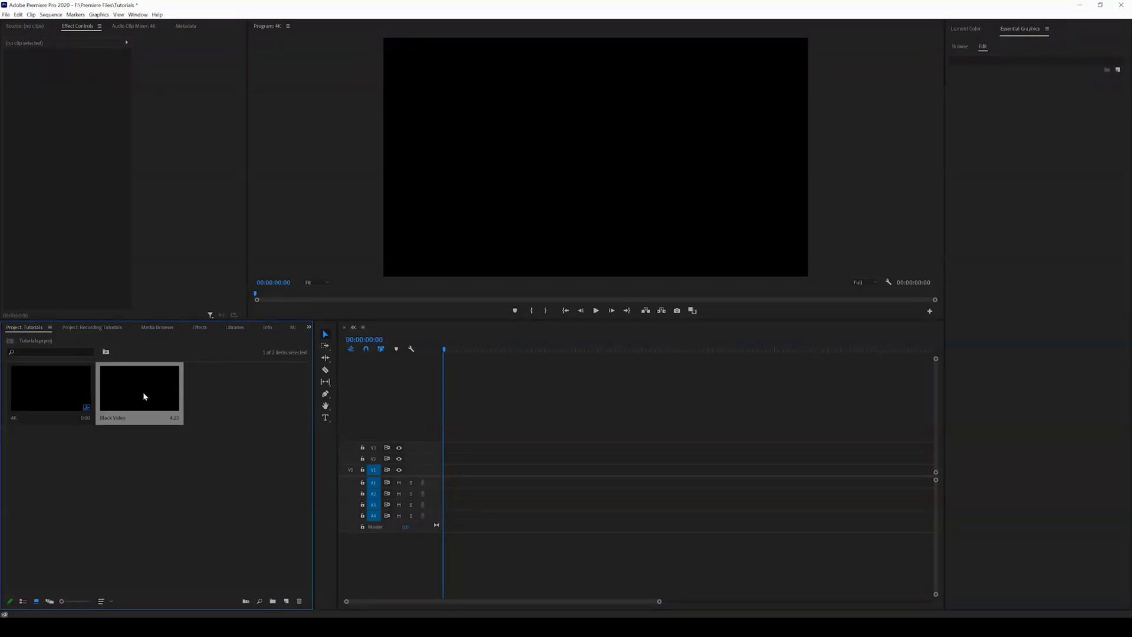
{"action": "left_click_drag", "start_coordinate": [141, 394], "coordinate": [570, 470]}
Add a text graphic reading "I love you thanks for the sub!" over the black video at 00:00:20:00.
{"action": "left_click", "coordinate": [488, 349]}
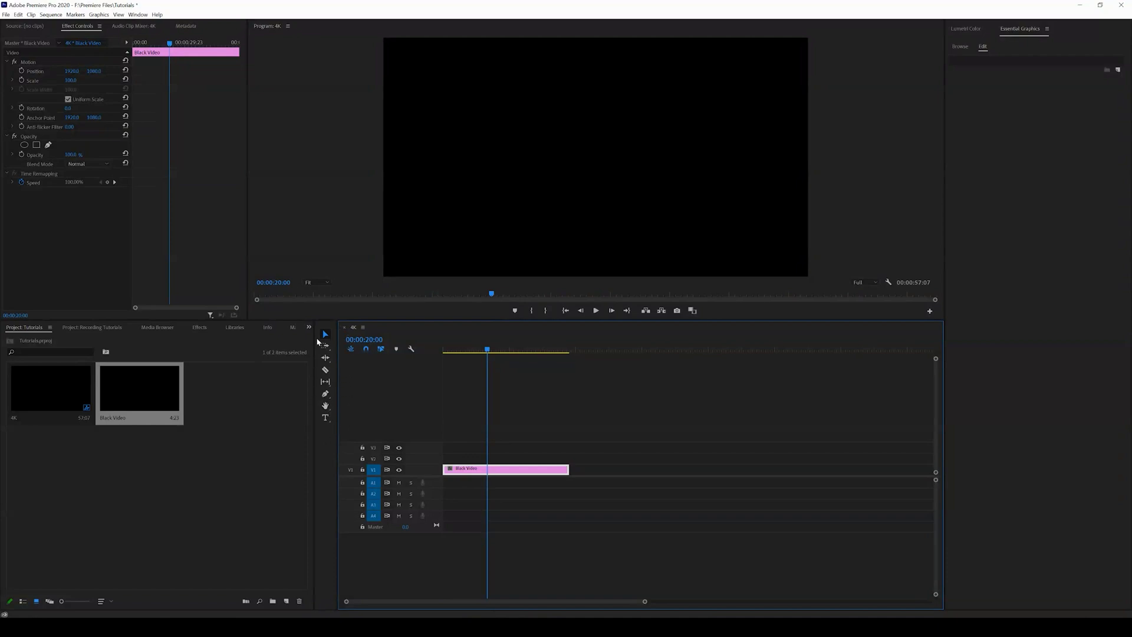
{"action": "left_click", "coordinate": [136, 16]}
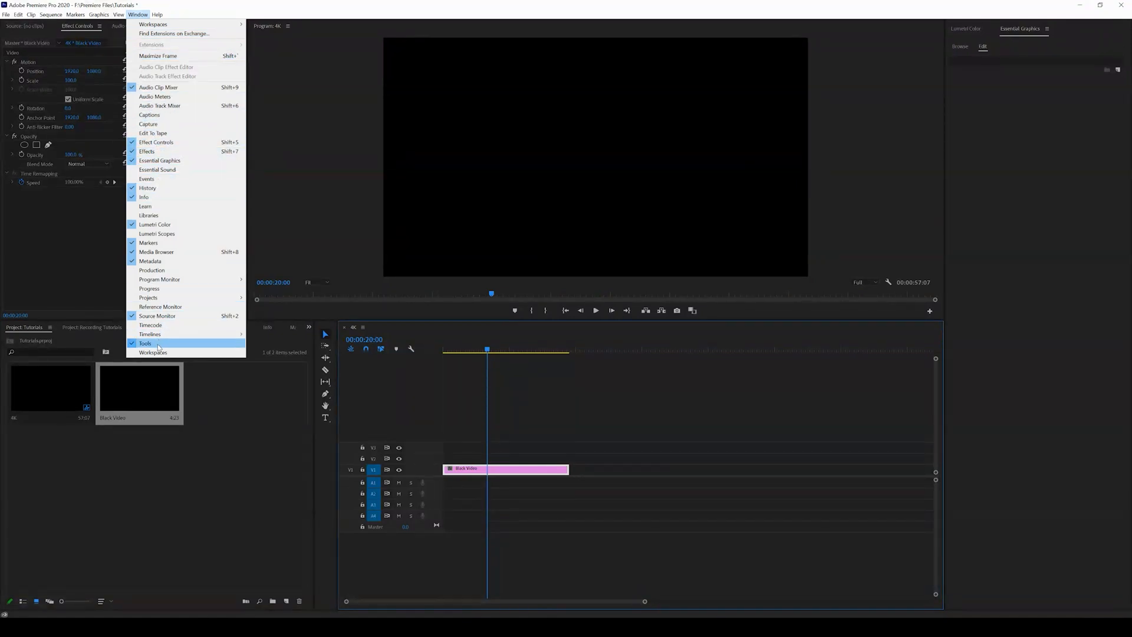
{"action": "left_click", "coordinate": [413, 407]}
{"action": "left_click", "coordinate": [323, 417]}
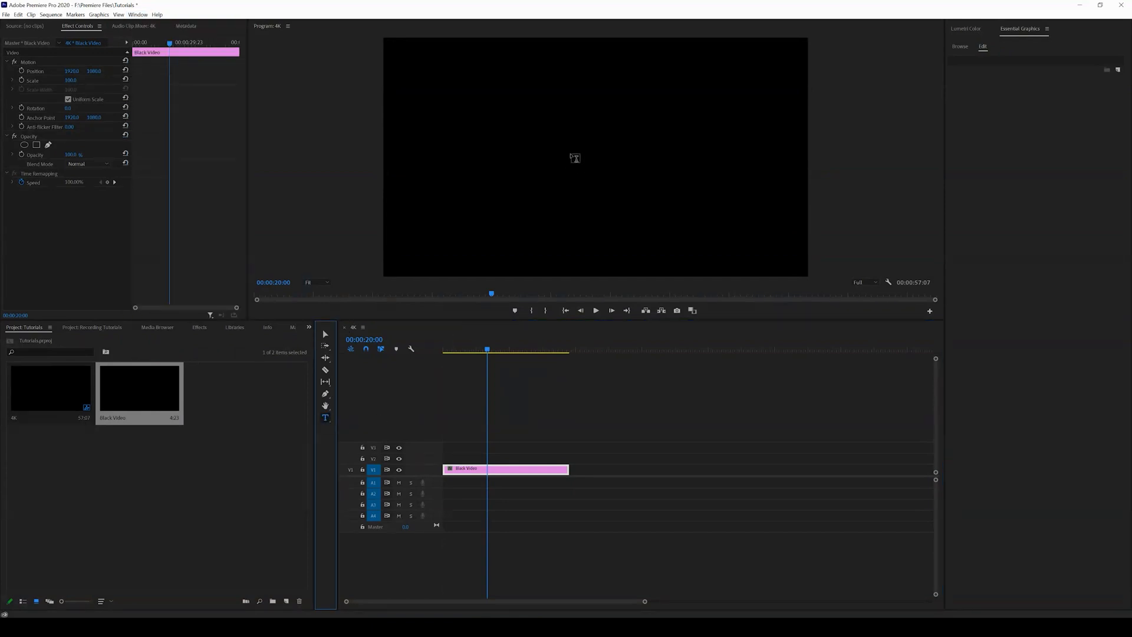
{"action": "left_click", "coordinate": [574, 155]}
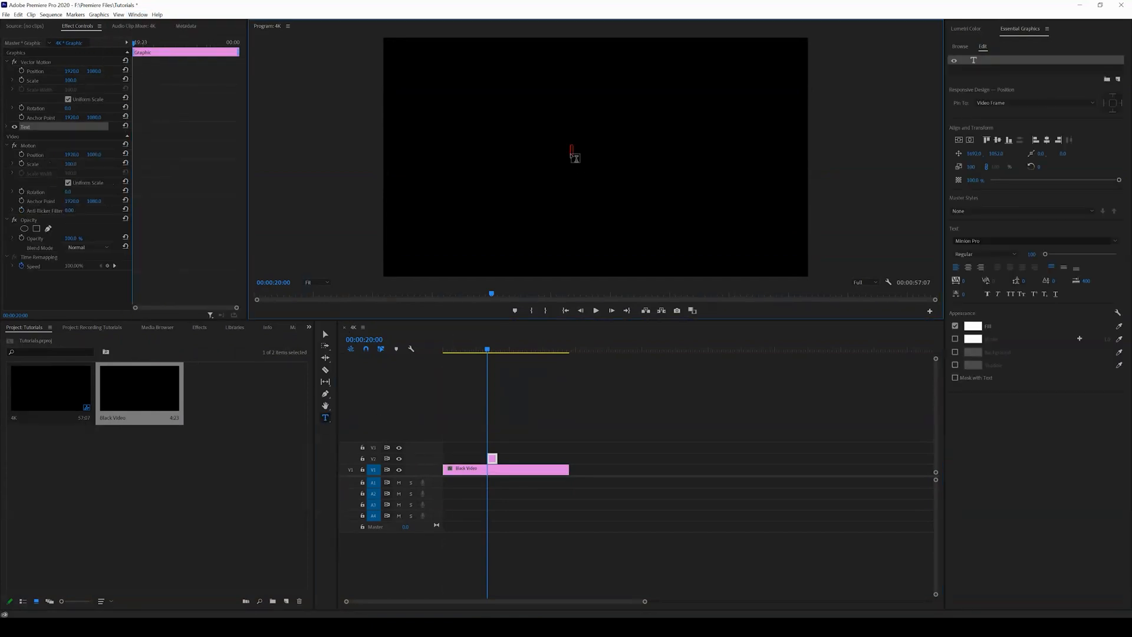
{"action": "type", "text": "I love you tha"}
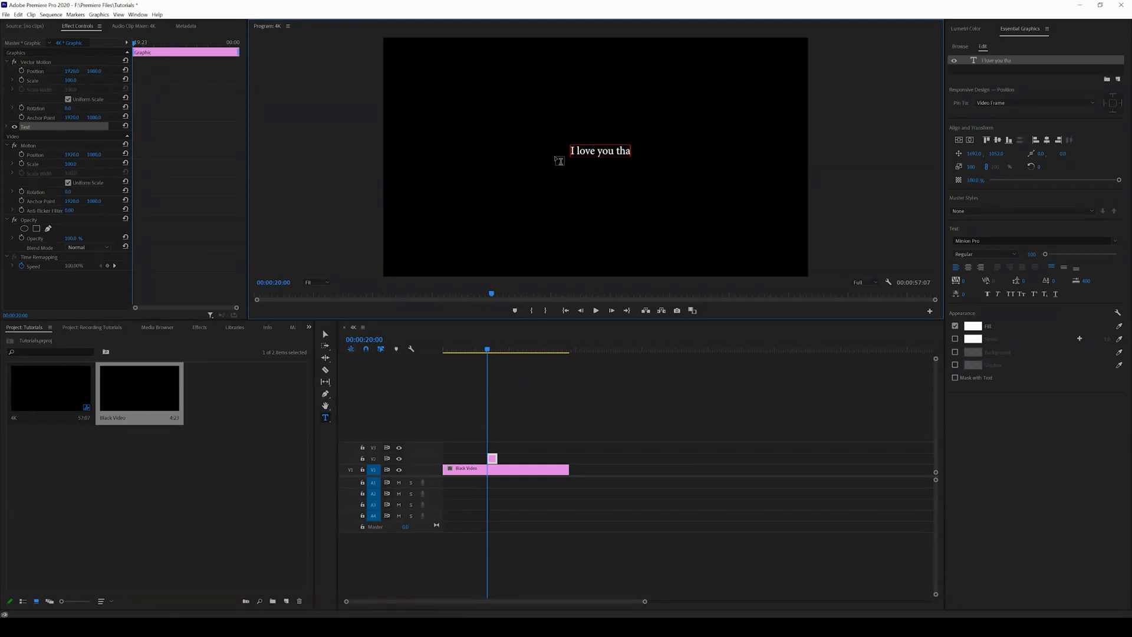
{"action": "type", "text": "nks for the sub!"}
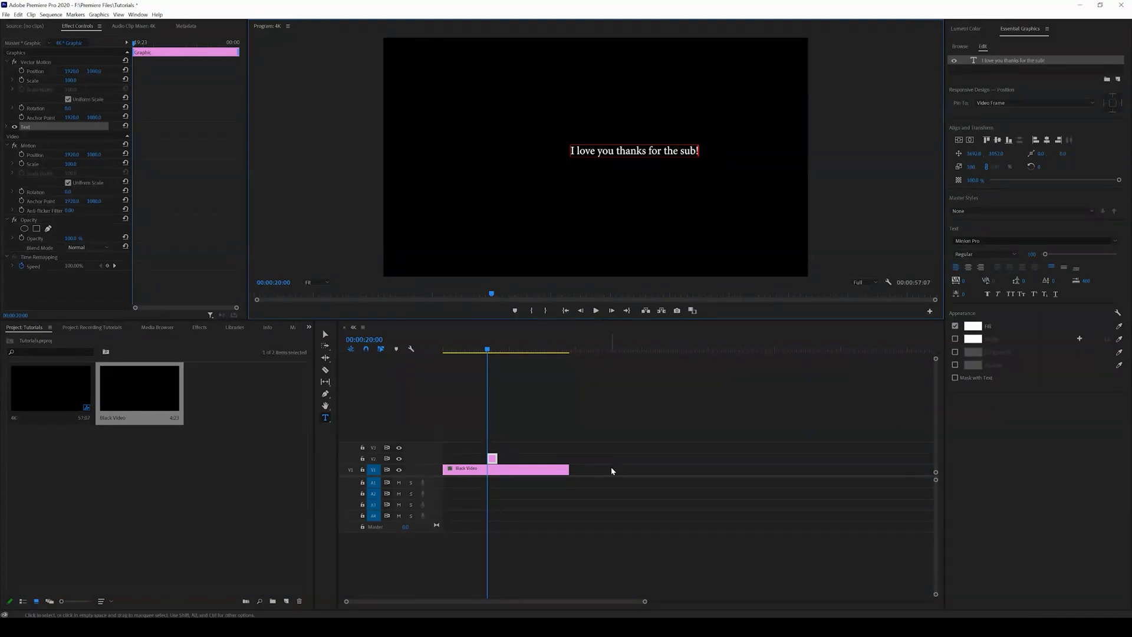
Extend both ends of the text clip on V2 to span the full length of the black video clip.
{"action": "left_click", "coordinate": [492, 458]}
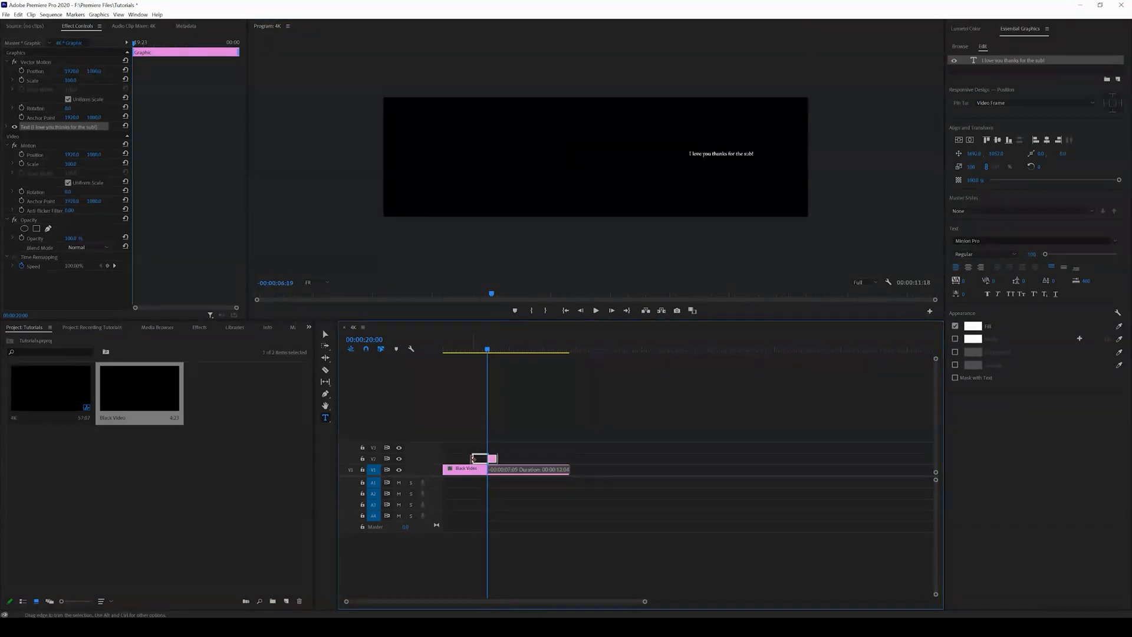
{"action": "left_click_drag", "start_coordinate": [502, 458], "coordinate": [520, 458]}
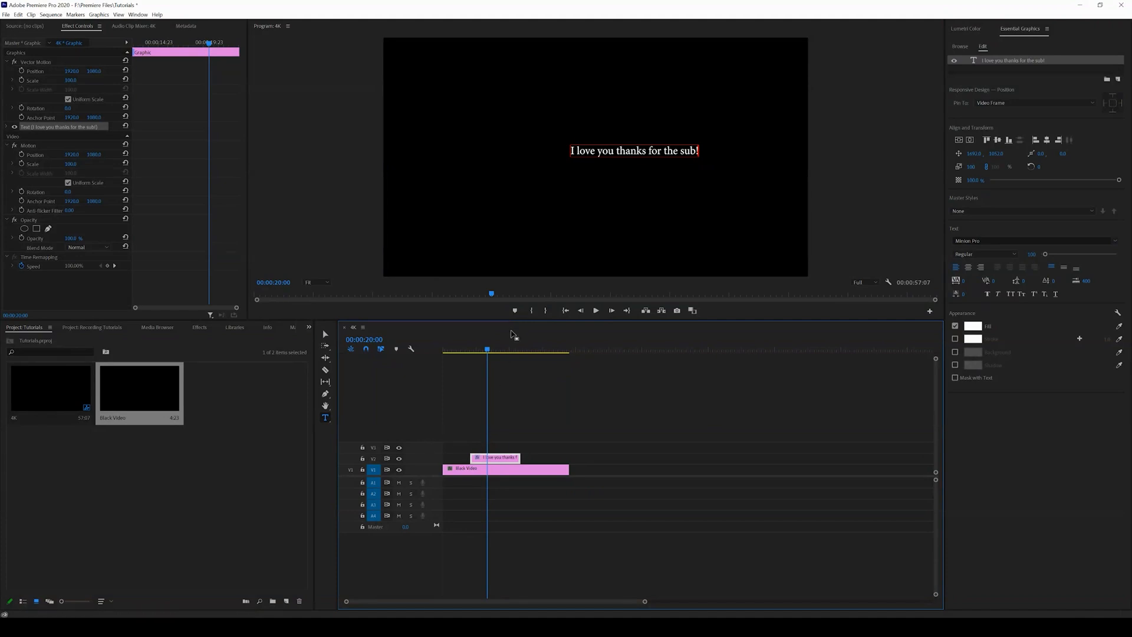
{"action": "left_click", "coordinate": [492, 350]}
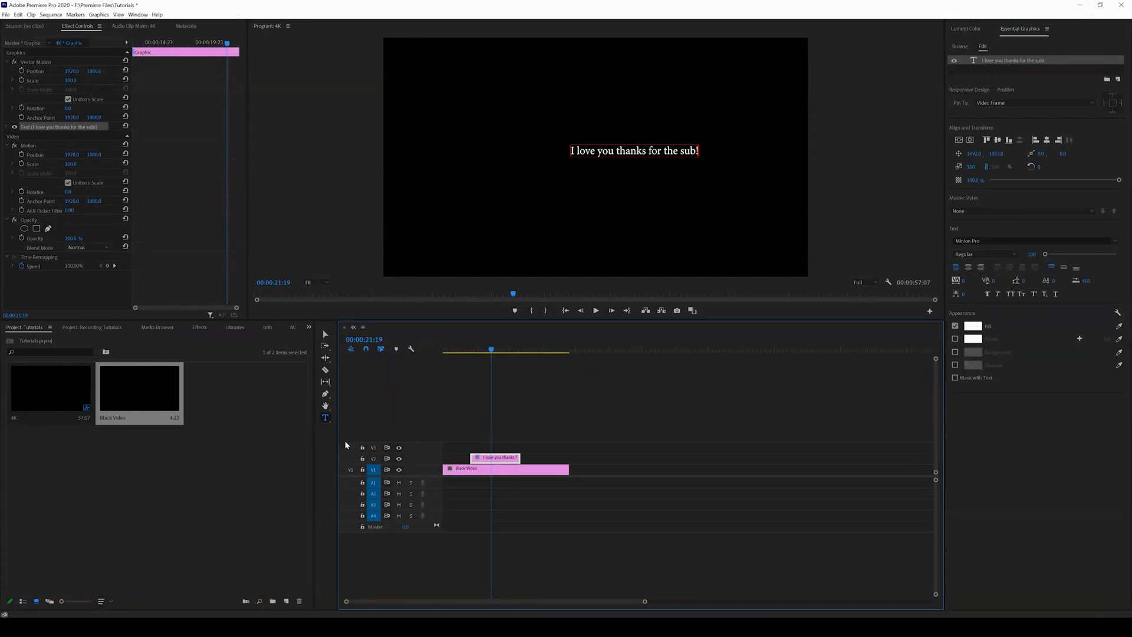
{"action": "left_click", "coordinate": [326, 416]}
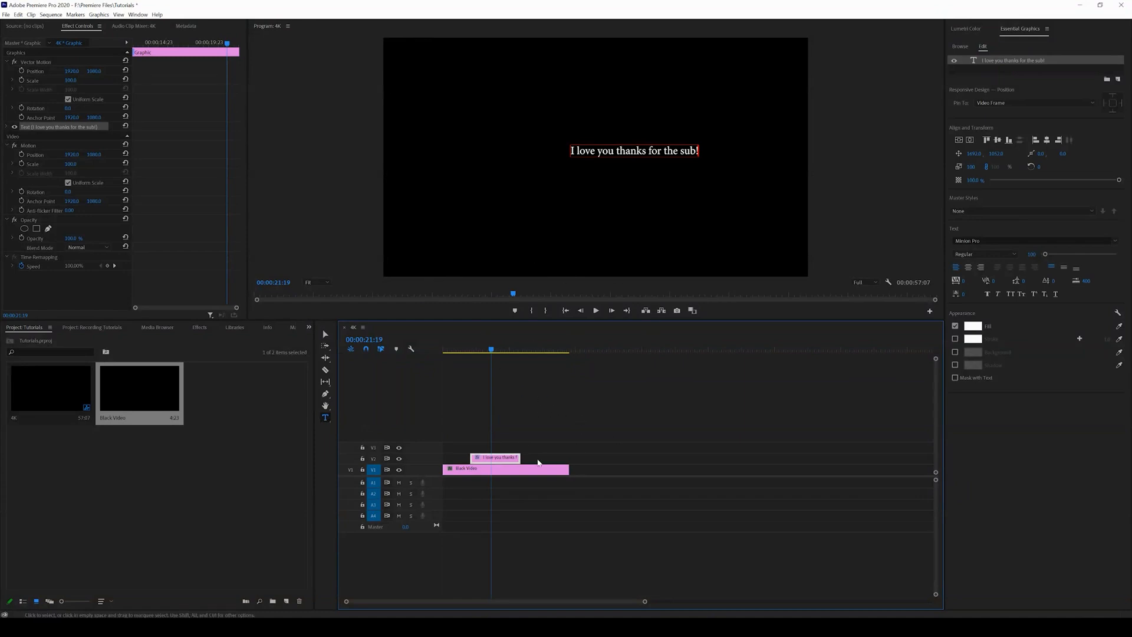
{"action": "left_click", "coordinate": [560, 421]}
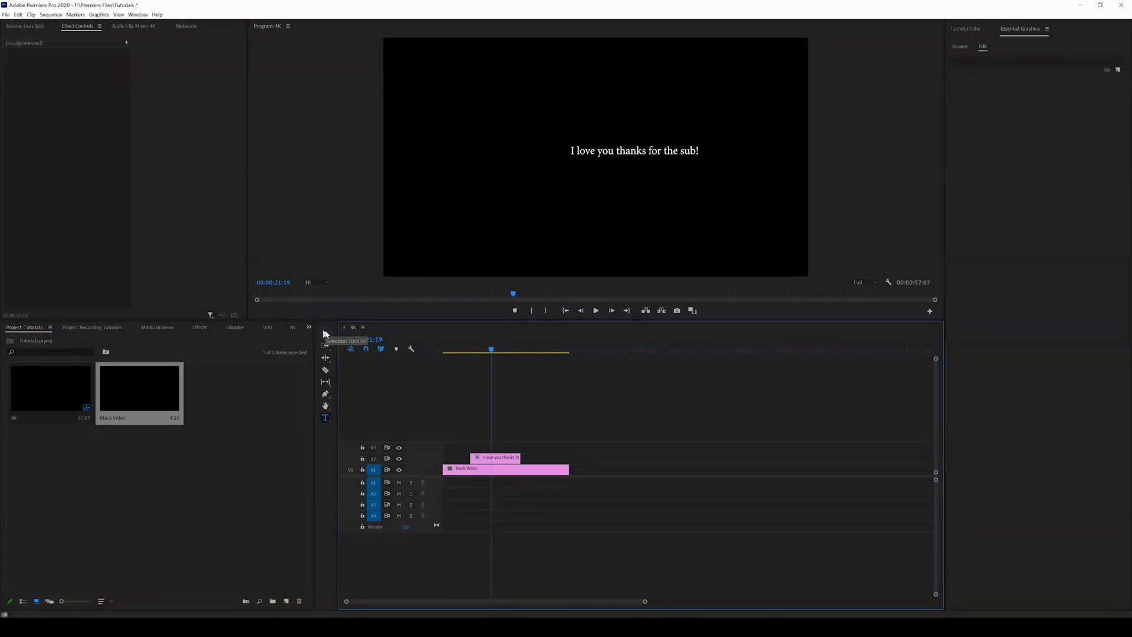
{"action": "key", "text": "v"}
{"action": "left_click_drag", "start_coordinate": [472, 457], "coordinate": [433, 455]}
{"action": "left_click_drag", "start_coordinate": [519, 458], "coordinate": [569, 458]}
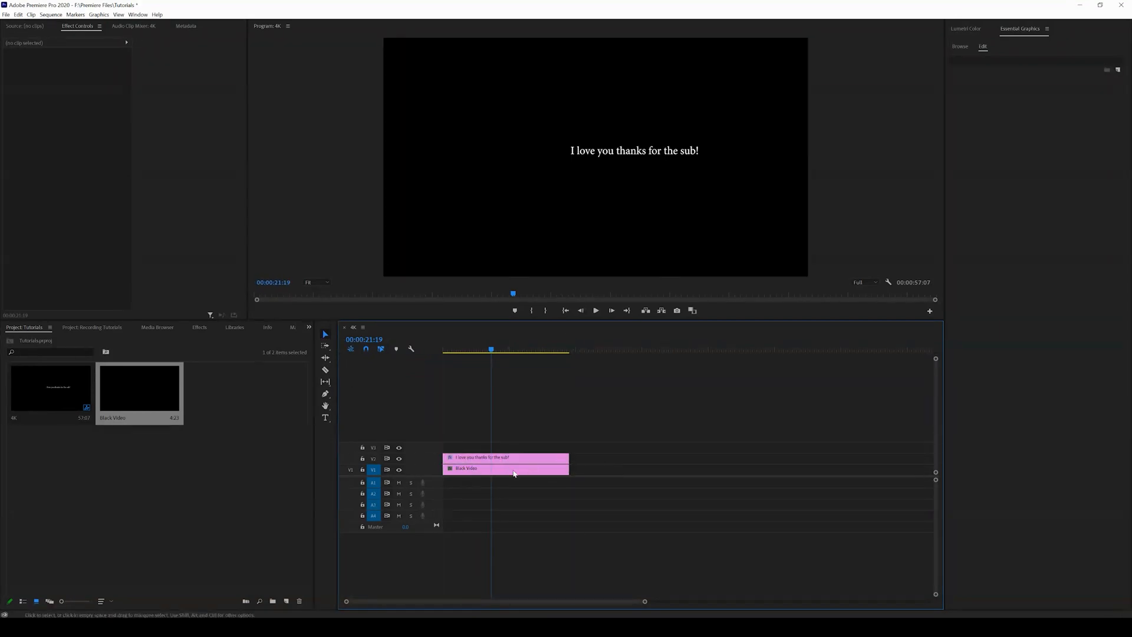
Center the text vertically and horizontally in the frame.
{"action": "left_click", "coordinate": [599, 151]}
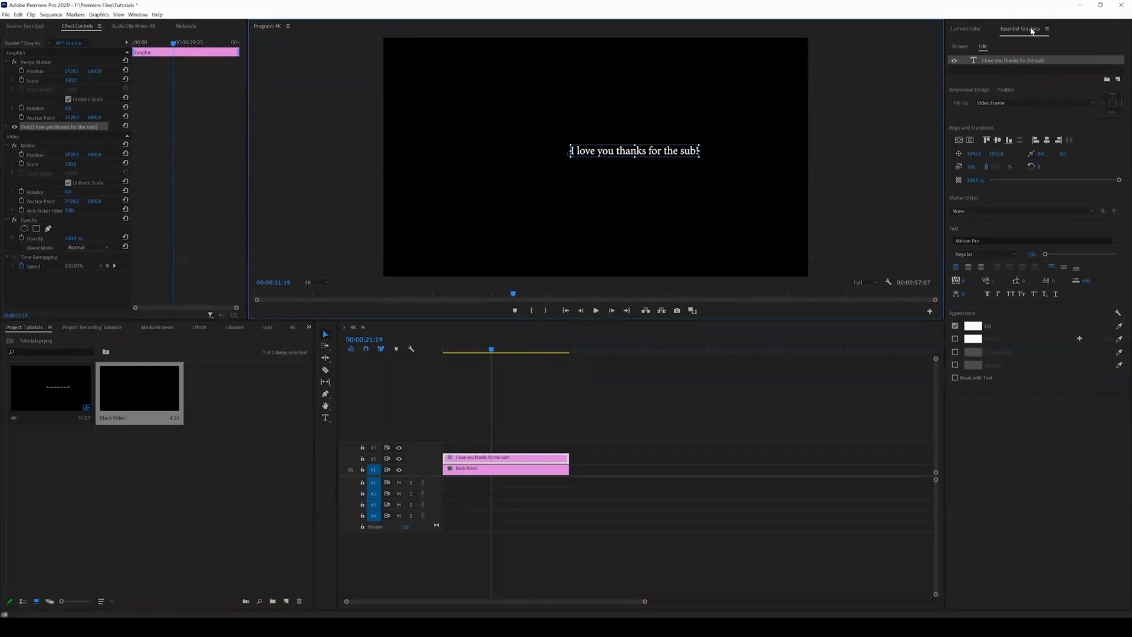
{"action": "left_click", "coordinate": [967, 28]}
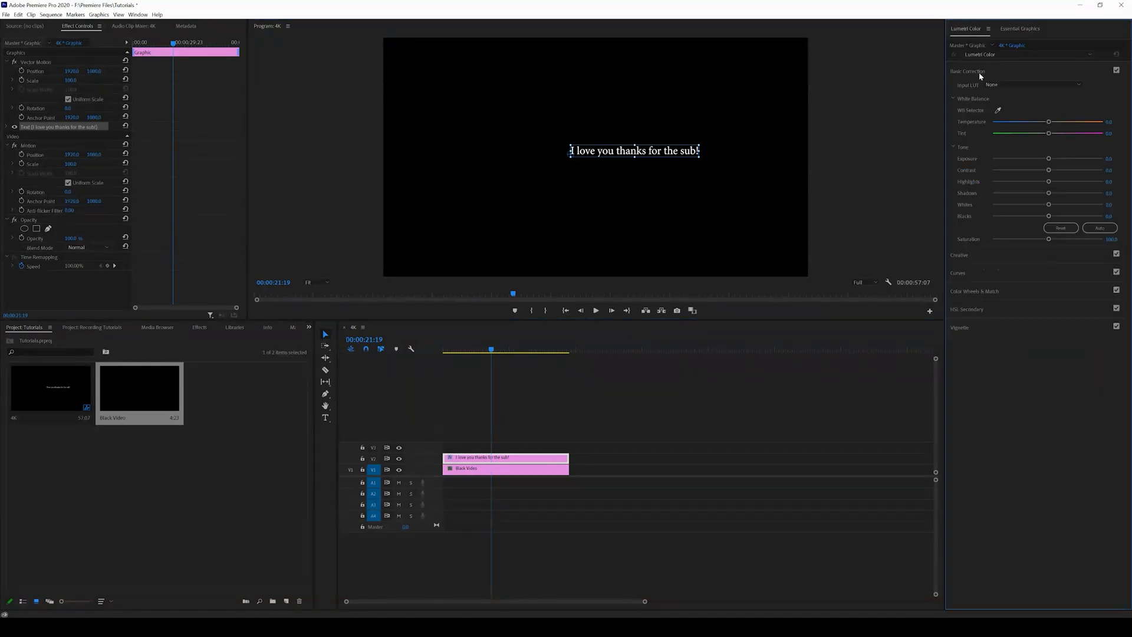
{"action": "left_click", "coordinate": [1022, 29]}
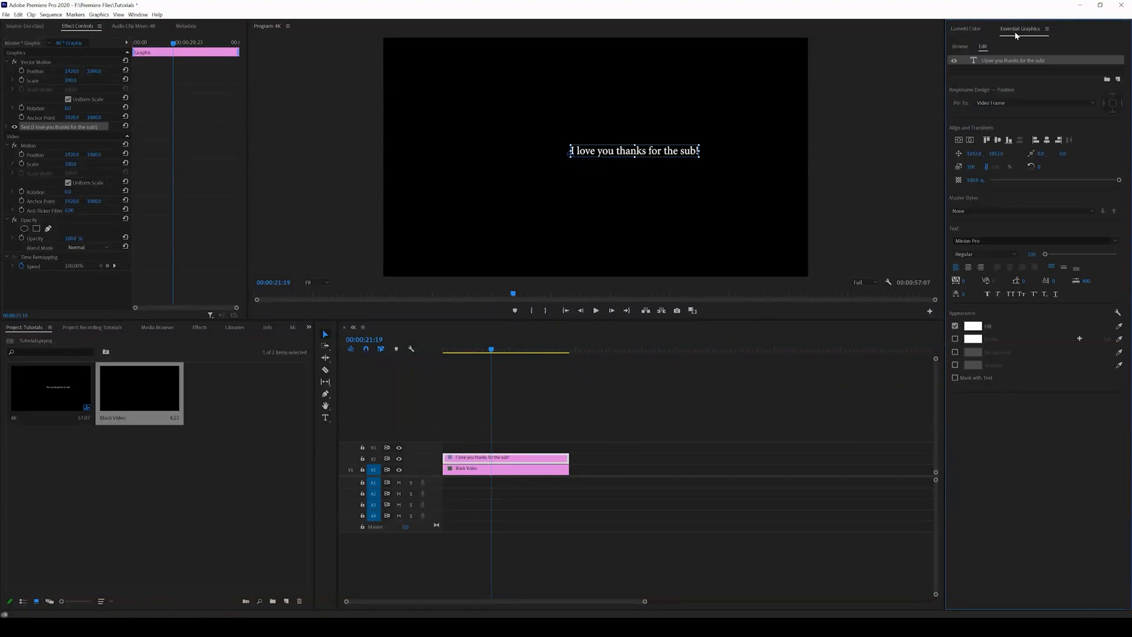
{"action": "left_click", "coordinate": [138, 14]}
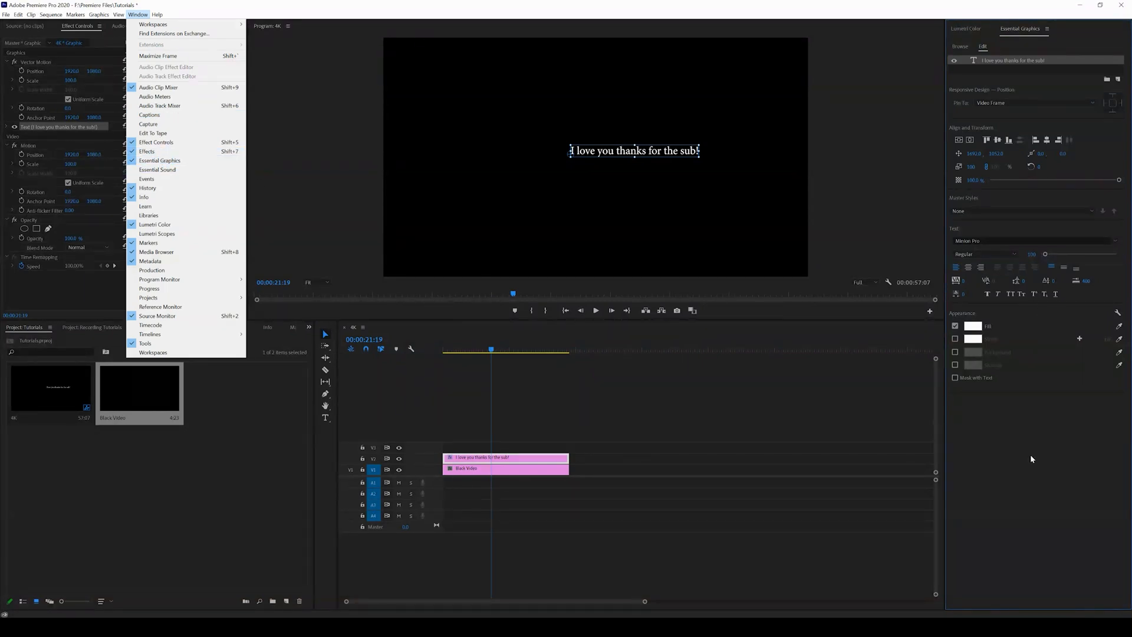
{"action": "left_click", "coordinate": [1019, 482]}
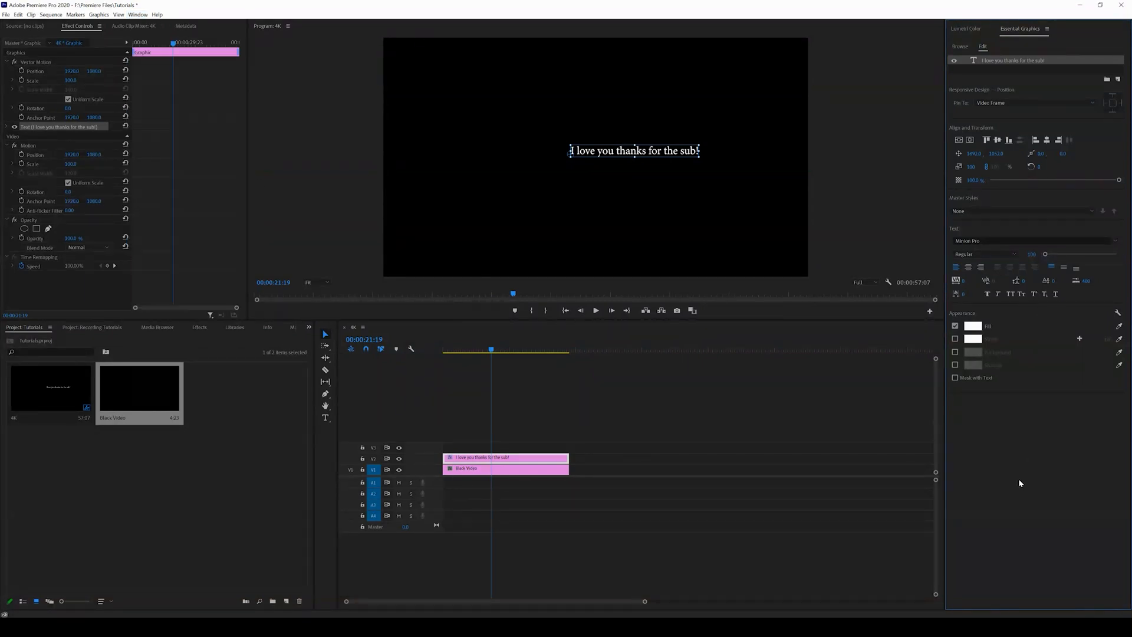
{"action": "left_click", "coordinate": [958, 141]}
{"action": "left_click", "coordinate": [970, 140]}
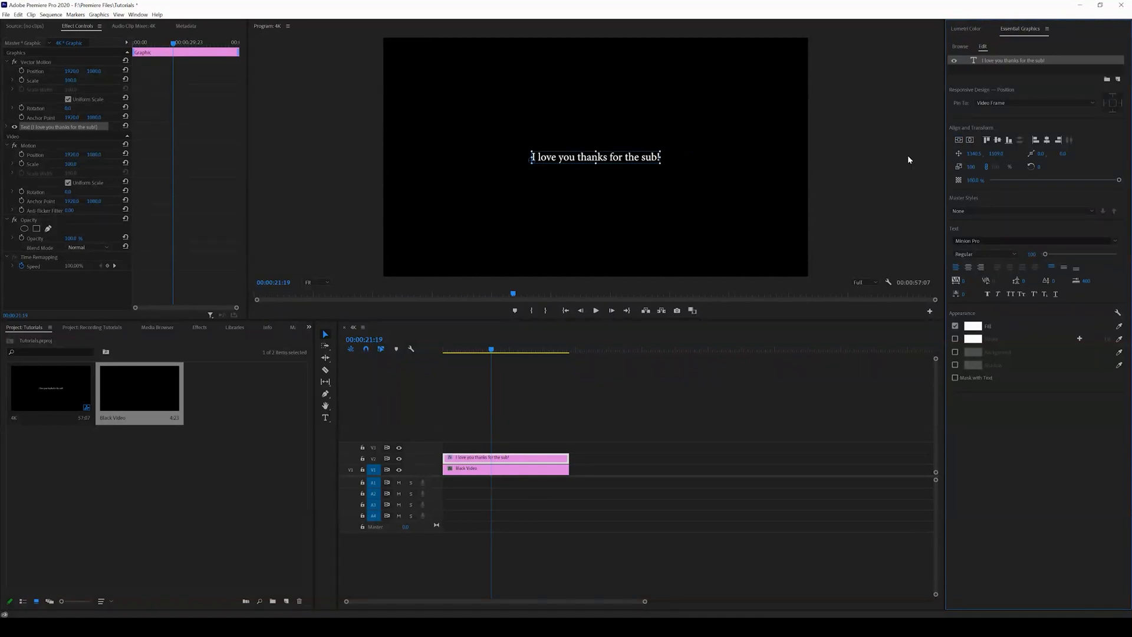
Move the text toward the lower right of the video frame and realign it to the horizontal and vertical center.
{"action": "left_click_drag", "start_coordinate": [71, 70], "coordinate": [629, 266]}
{"action": "left_click_drag", "start_coordinate": [659, 160], "coordinate": [718, 218]}
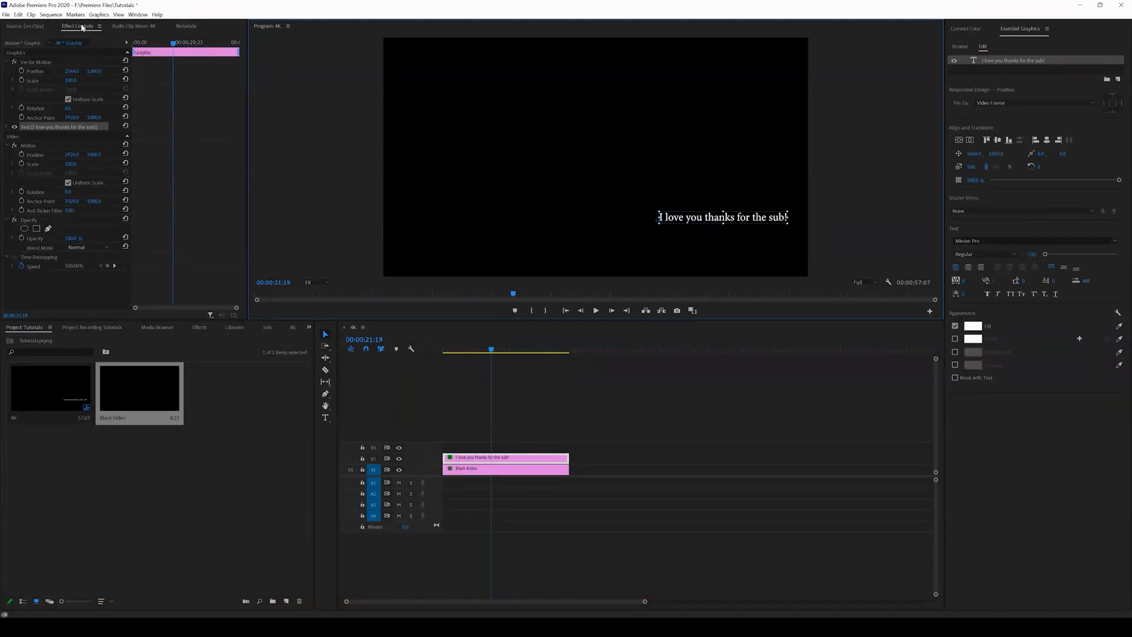
{"action": "left_click_drag", "start_coordinate": [71, 71], "coordinate": [70, 101]}
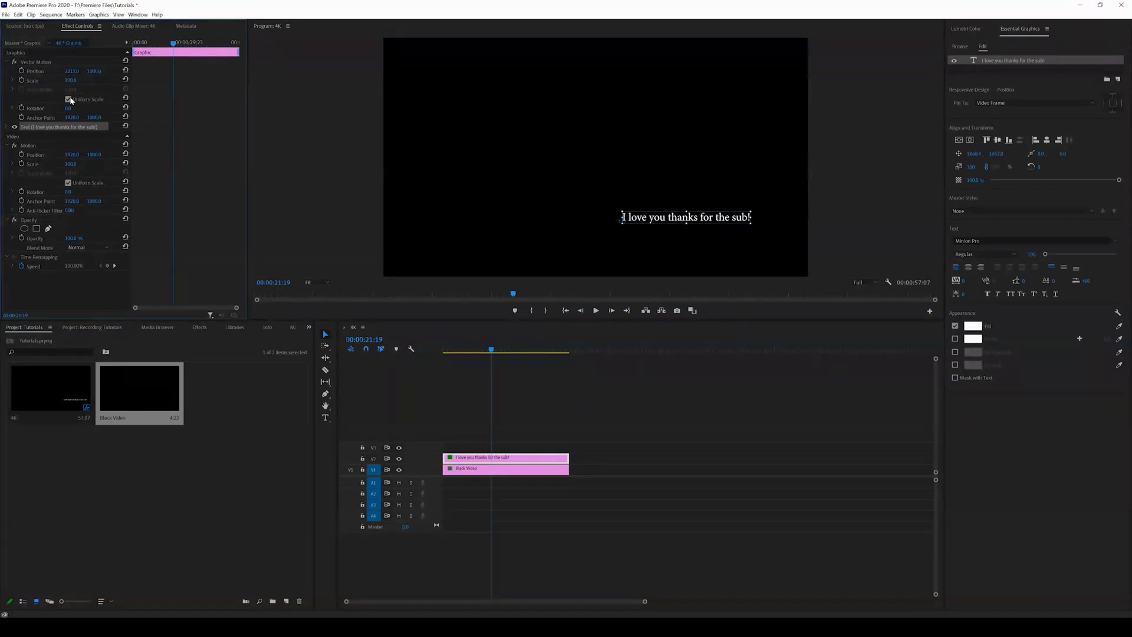
{"action": "left_click", "coordinate": [970, 141]}
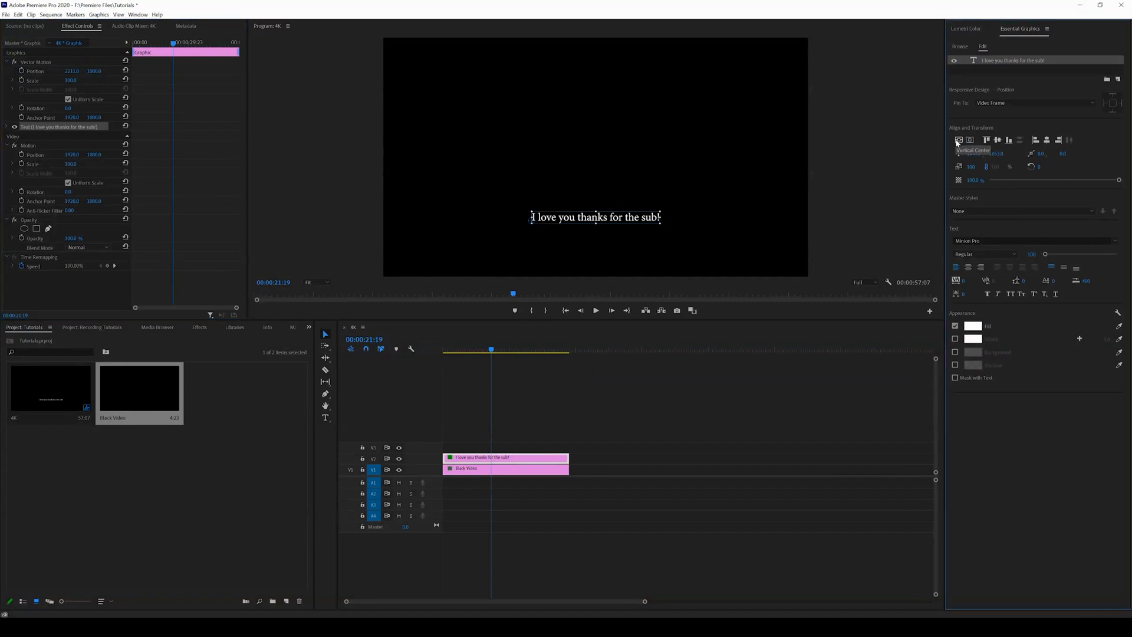
{"action": "left_click", "coordinate": [958, 140]}
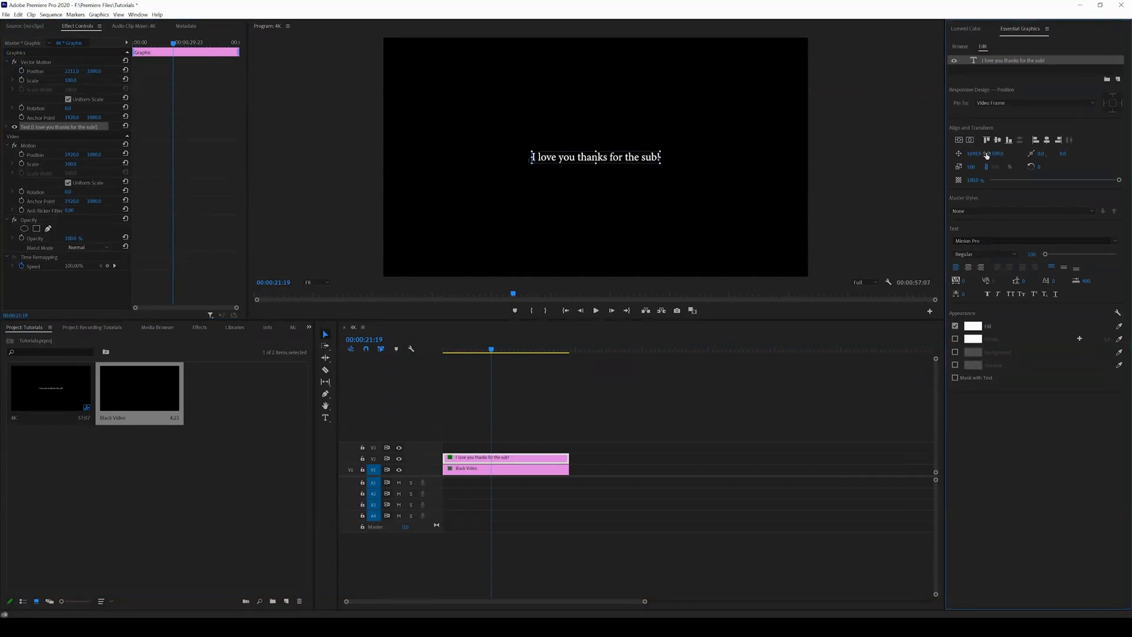
Change the text's font to Metropolis Bold.
{"action": "left_click", "coordinate": [989, 241]}
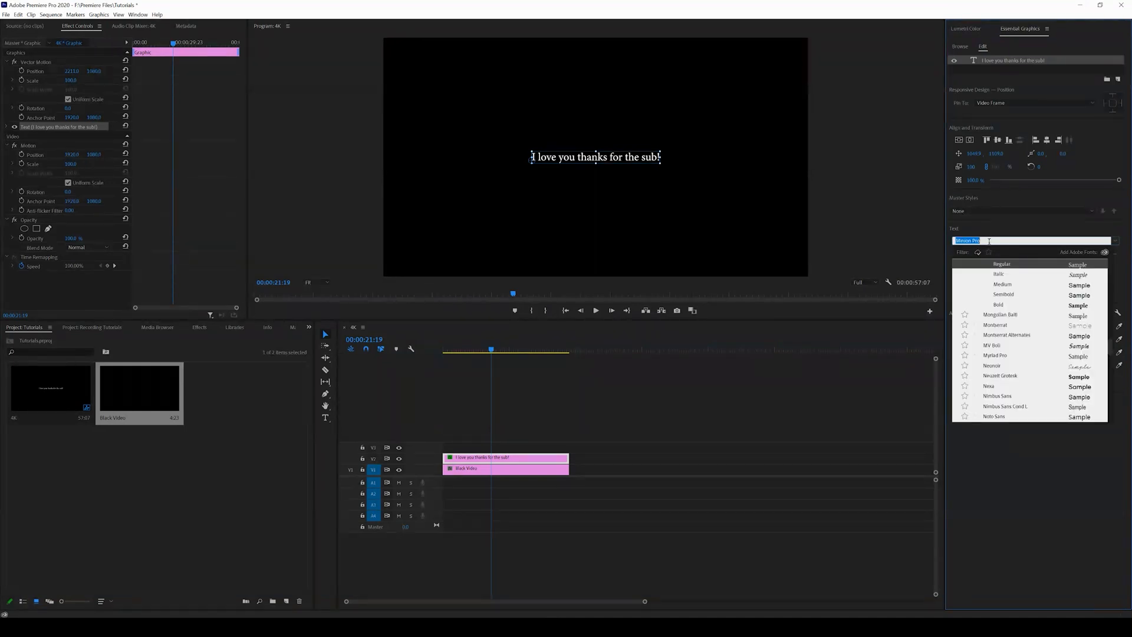
{"action": "type", "text": "metro"}
{"action": "left_click", "coordinate": [1011, 274]}
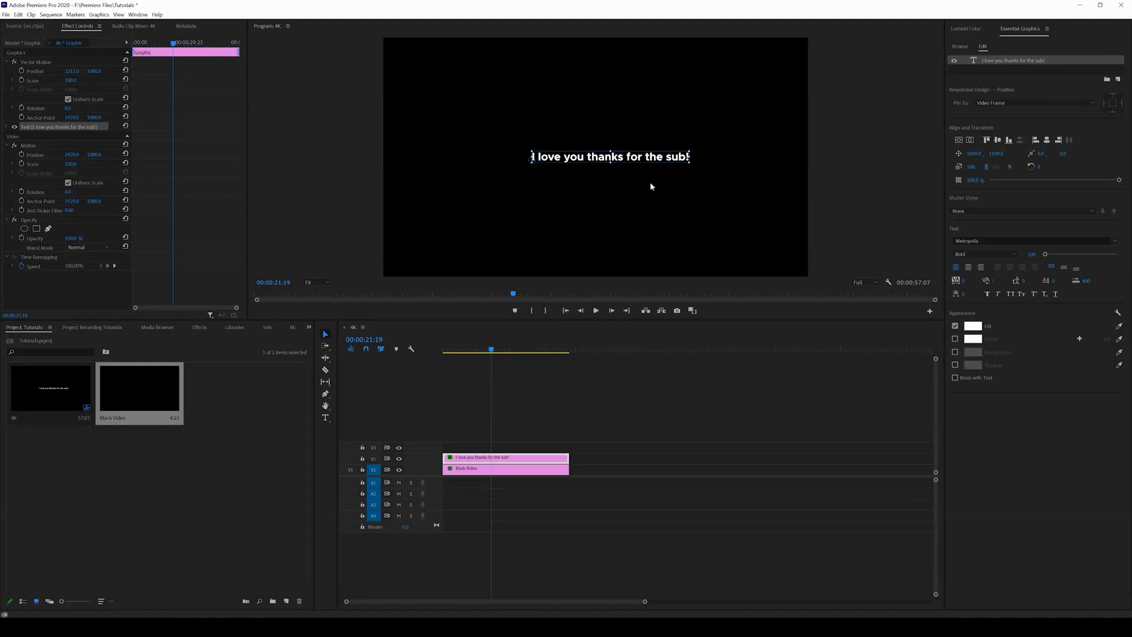
Try the Black Italic font style on the text and switch it back to Bold.
{"action": "left_click", "coordinate": [982, 254]}
{"action": "left_click", "coordinate": [968, 309]}
{"action": "left_click", "coordinate": [984, 255]}
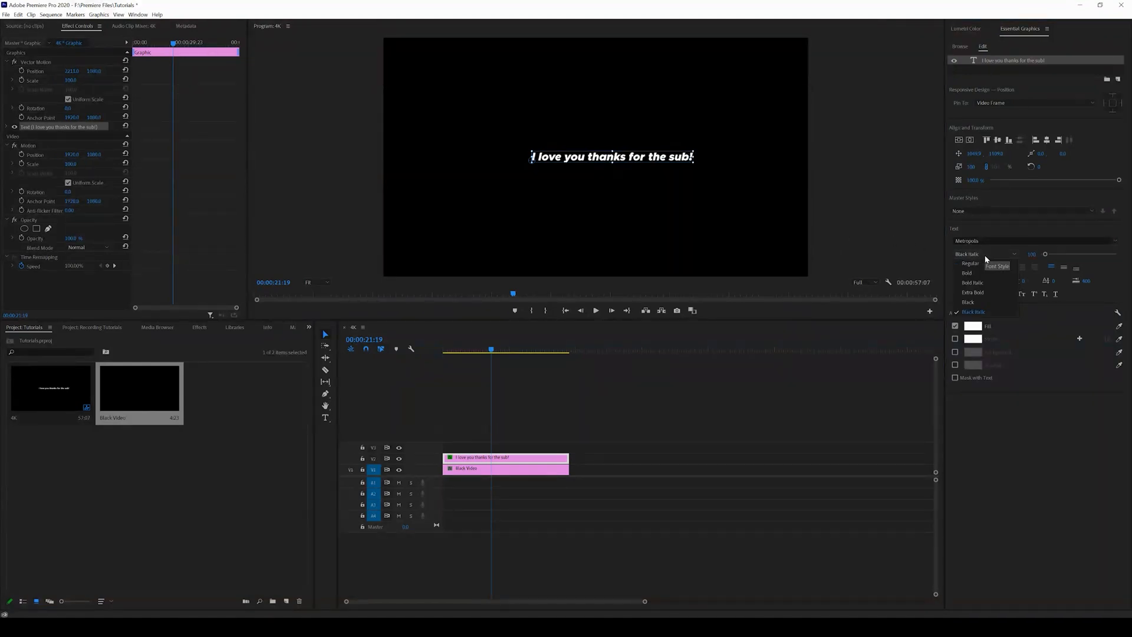
{"action": "left_click", "coordinate": [976, 267]}
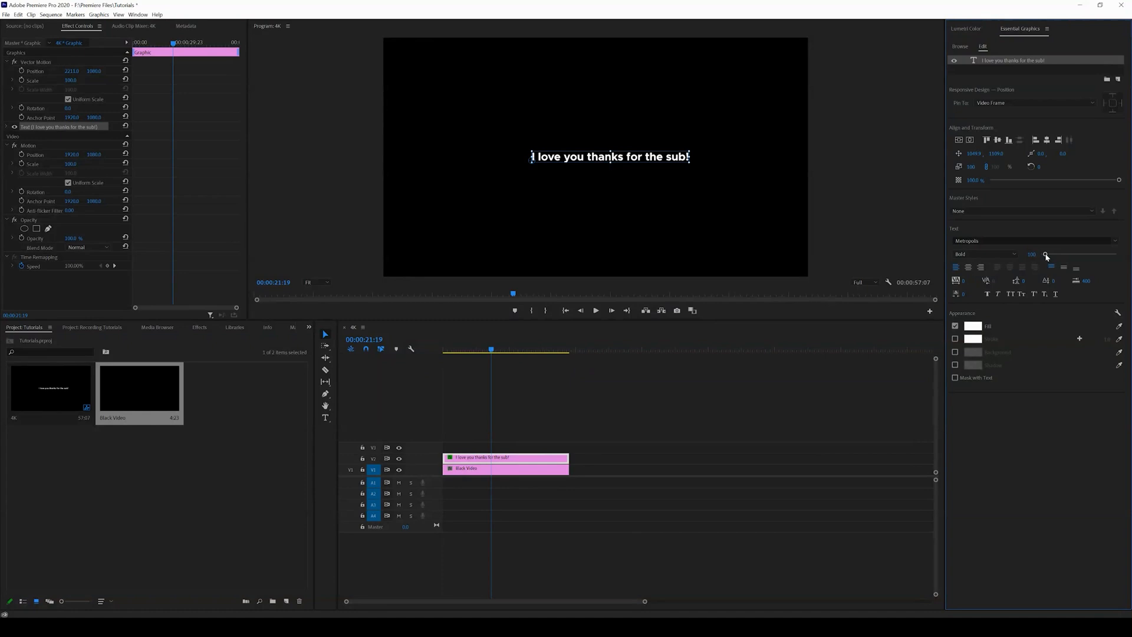
Enlarge the text's font size and move the text left toward the middle of the frame.
{"action": "left_click_drag", "start_coordinate": [1047, 257], "coordinate": [1048, 255]}
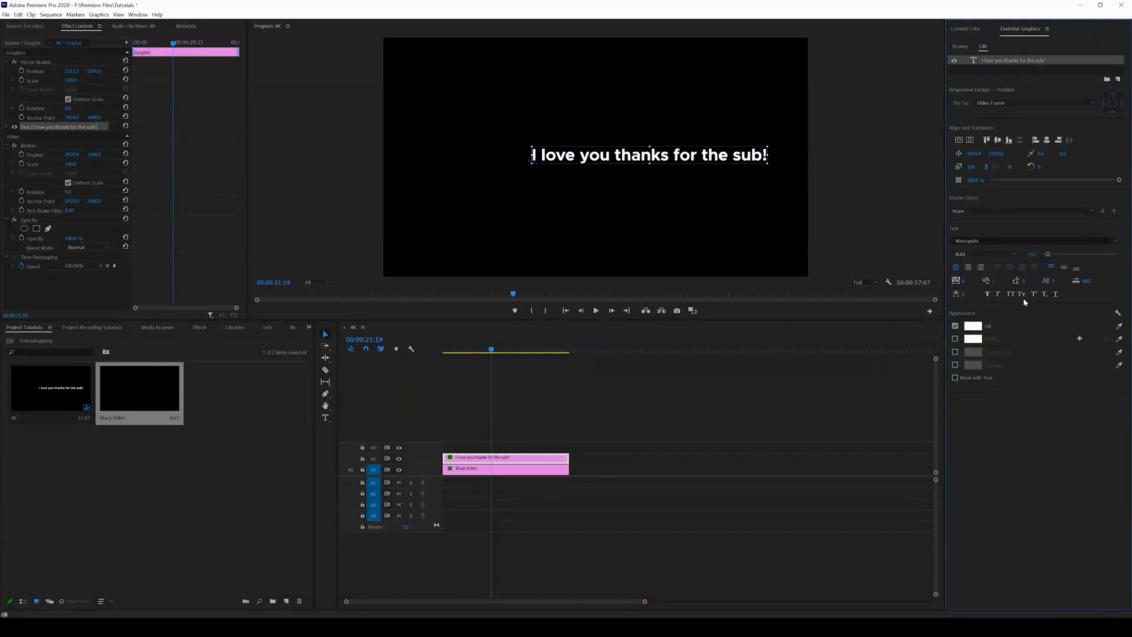
{"action": "left_click", "coordinate": [734, 158]}
{"action": "left_click_drag", "start_coordinate": [734, 158], "coordinate": [688, 163]}
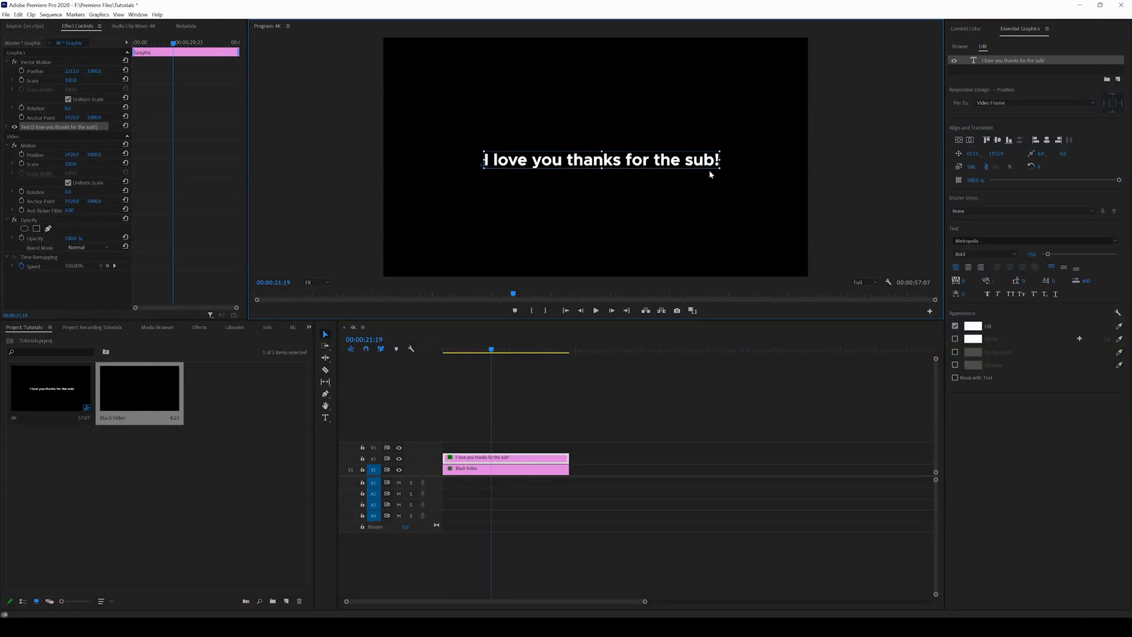
Shrink the text to a tiny font size and center it vertically and horizontally in the frame.
{"action": "left_click_drag", "start_coordinate": [1050, 255], "coordinate": [1029, 255]}
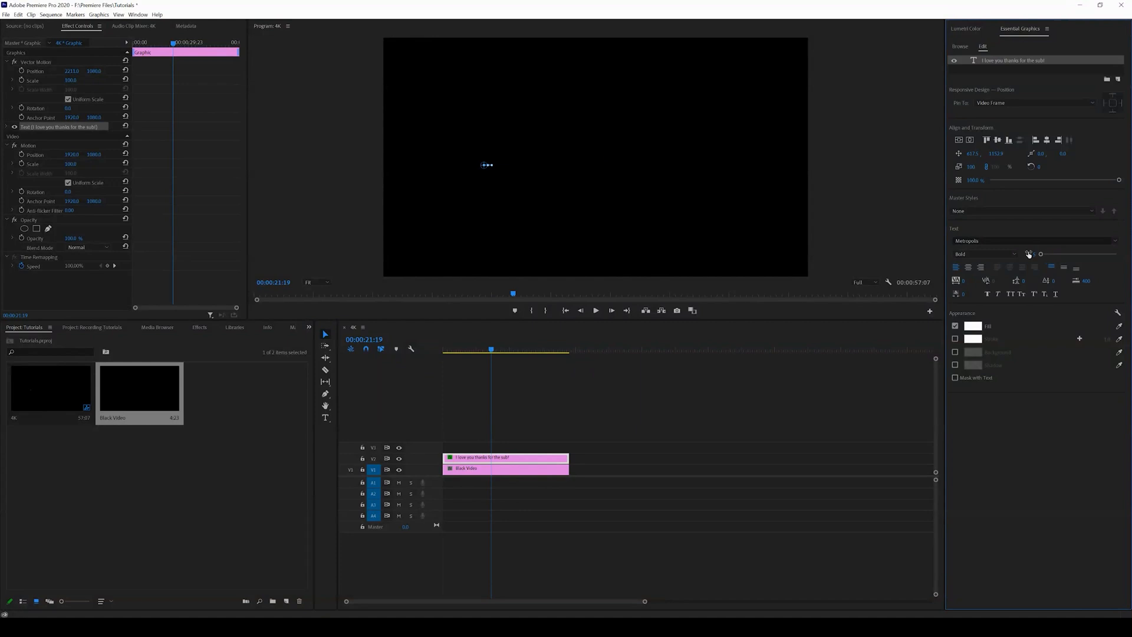
{"action": "left_click", "coordinate": [969, 139]}
{"action": "left_click", "coordinate": [959, 139]}
Try enlarging the graphic with its Vector Motion scale while re-centering the text, and reset that scale to its default.
{"action": "left_click_drag", "start_coordinate": [71, 80], "coordinate": [319, 87]}
{"action": "left_click", "coordinate": [970, 141]}
{"action": "left_click", "coordinate": [959, 140]}
{"action": "left_click", "coordinate": [970, 141]}
{"action": "left_click_drag", "start_coordinate": [71, 81], "coordinate": [4, 81]}
{"action": "left_click_drag", "start_coordinate": [74, 86], "coordinate": [416, 98]}
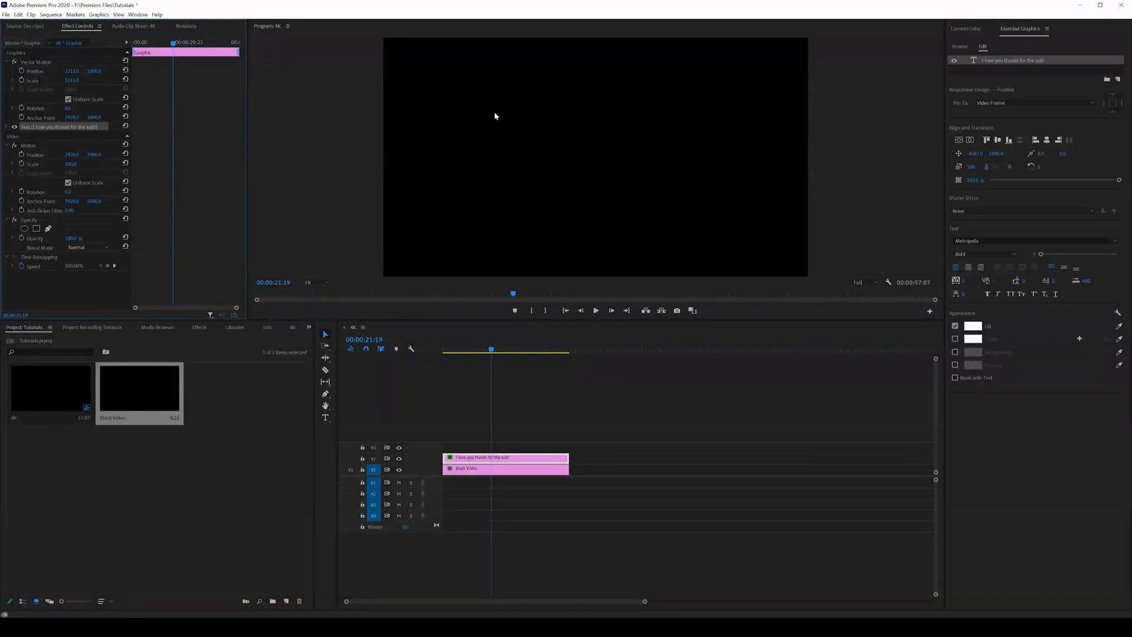
{"action": "left_click_drag", "start_coordinate": [703, 121], "coordinate": [703, 121]}
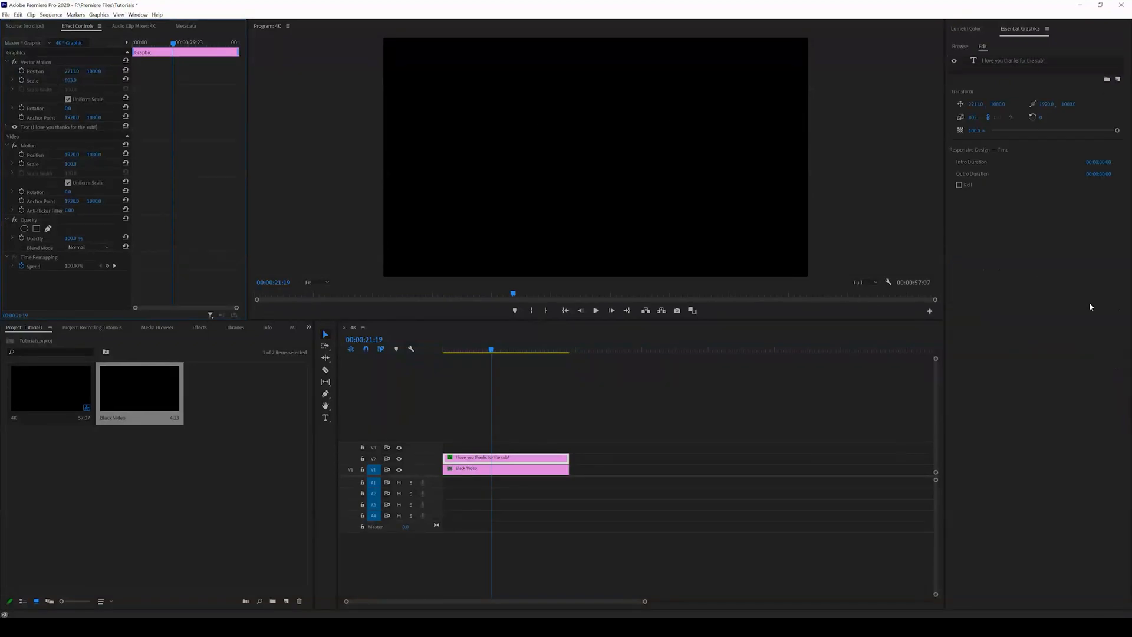
{"action": "left_click", "coordinate": [1027, 61]}
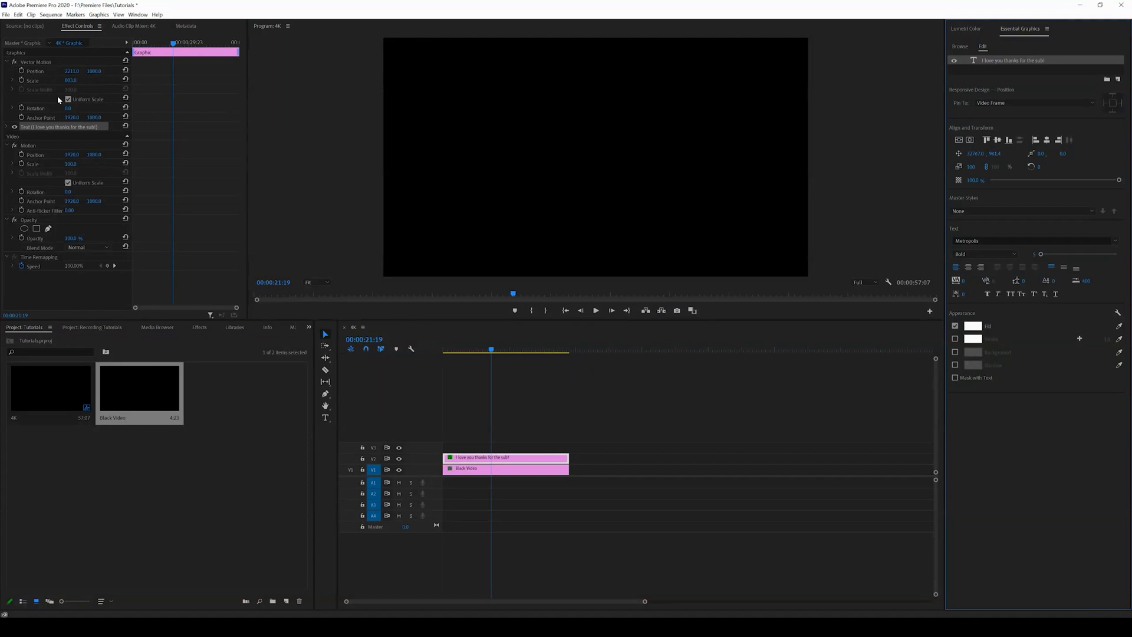
{"action": "left_click", "coordinate": [126, 79]}
Enlarge the font size until the text overflows the frame and center it vertically and horizontally.
{"action": "left_click", "coordinate": [1077, 254]}
{"action": "left_click", "coordinate": [970, 140]}
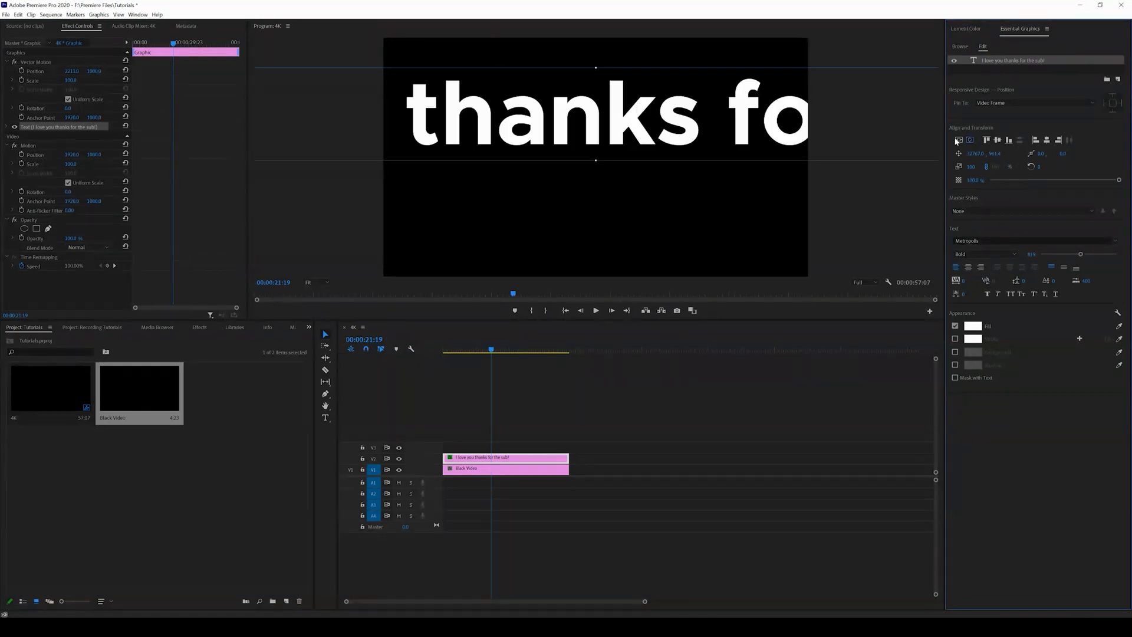
{"action": "left_click", "coordinate": [958, 140]}
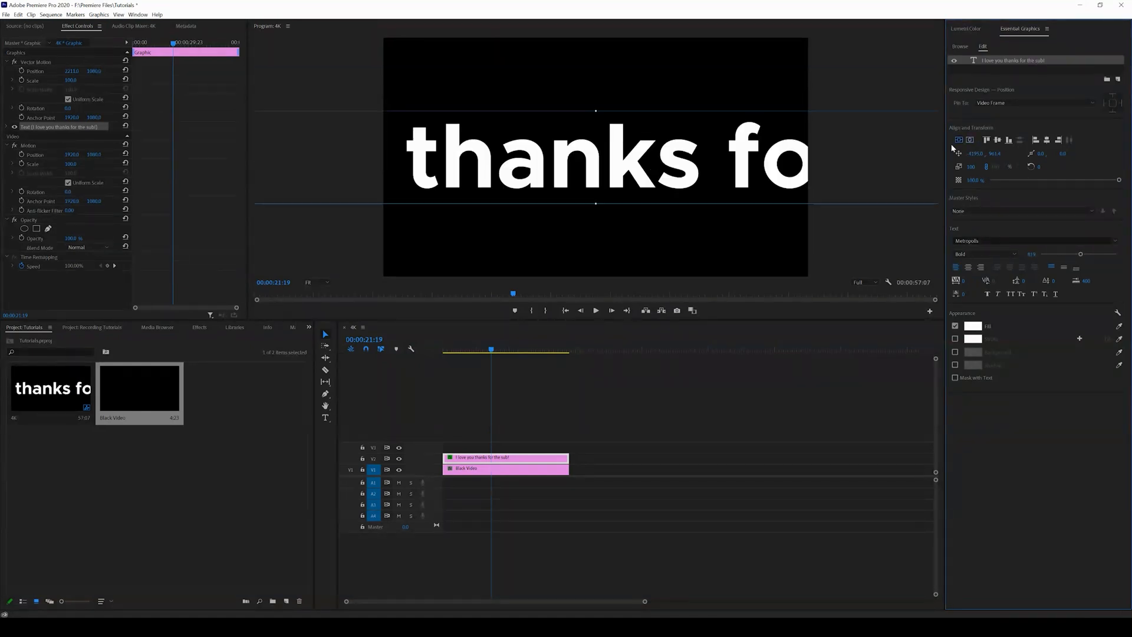
Reduce the text's font size to 140 and center it vertically and horizontally in the frame.
{"action": "left_click", "coordinate": [1052, 254]}
{"action": "left_click_drag", "start_coordinate": [308, 183], "coordinate": [700, 172]}
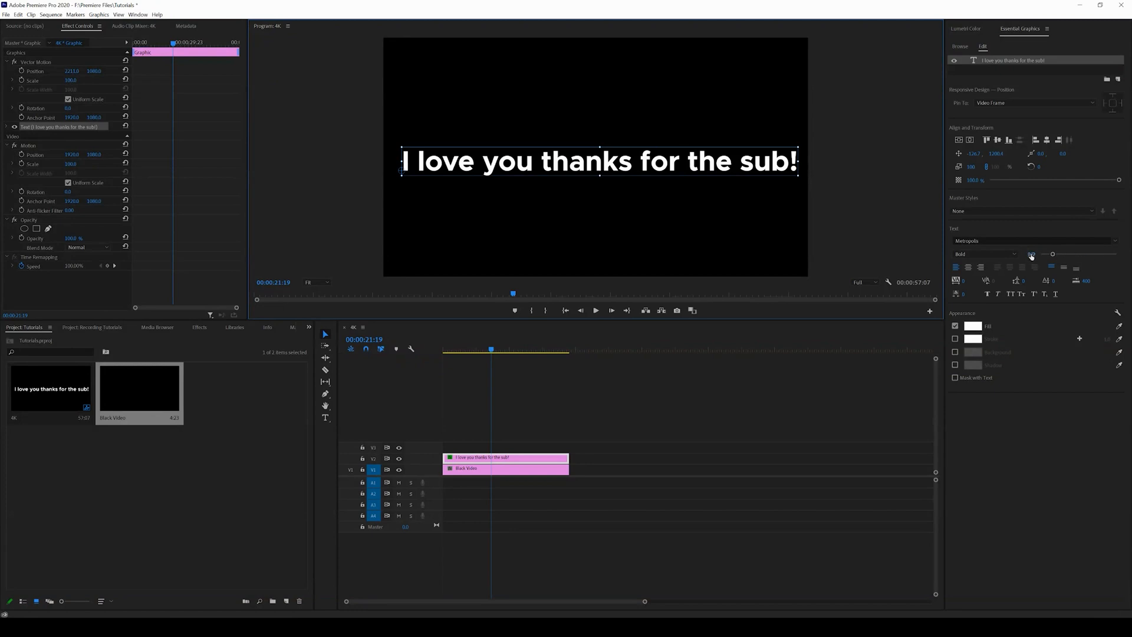
{"action": "left_click_drag", "start_coordinate": [1053, 256], "coordinate": [1047, 256]}
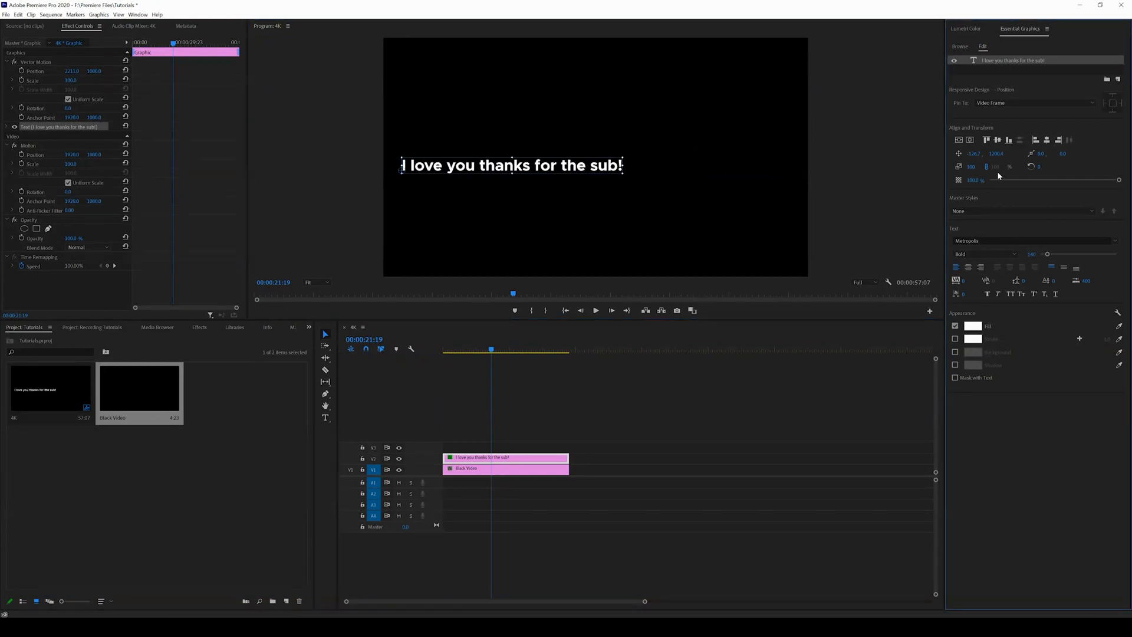
{"action": "left_click", "coordinate": [969, 141]}
{"action": "left_click", "coordinate": [959, 140]}
Try center and right paragraph alignment on the text and switch it back to left alignment.
{"action": "left_click", "coordinate": [969, 269]}
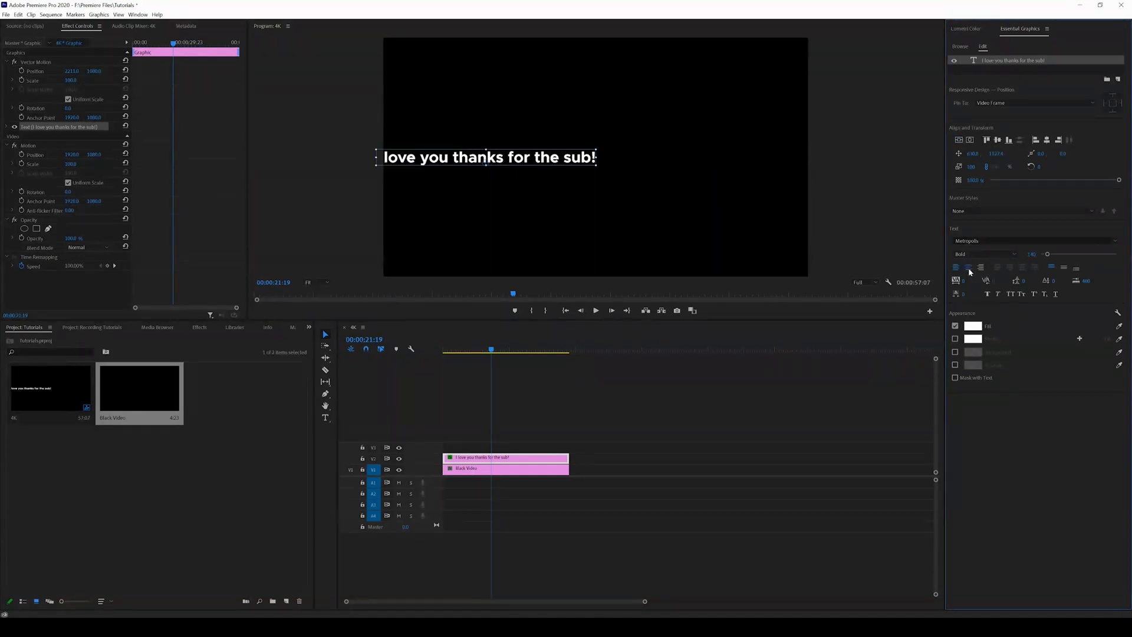
{"action": "left_click", "coordinate": [980, 268]}
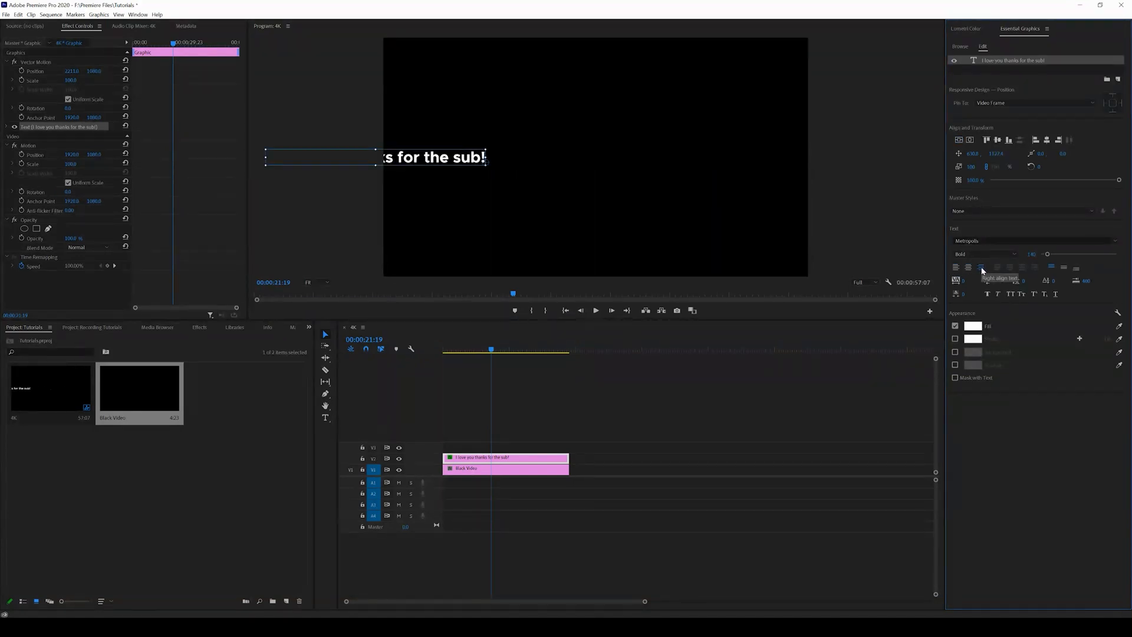
{"action": "left_click", "coordinate": [955, 268]}
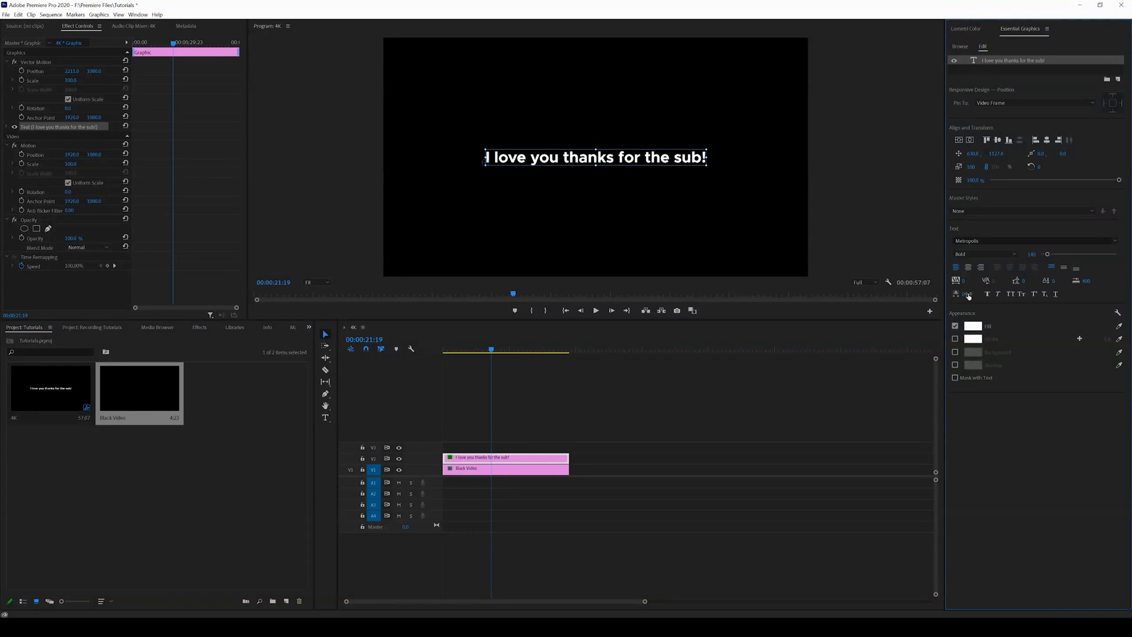
Try wide tracking on the text, and tighten the tracking to -20.
{"action": "left_click_drag", "start_coordinate": [965, 283], "coordinate": [660, 190]}
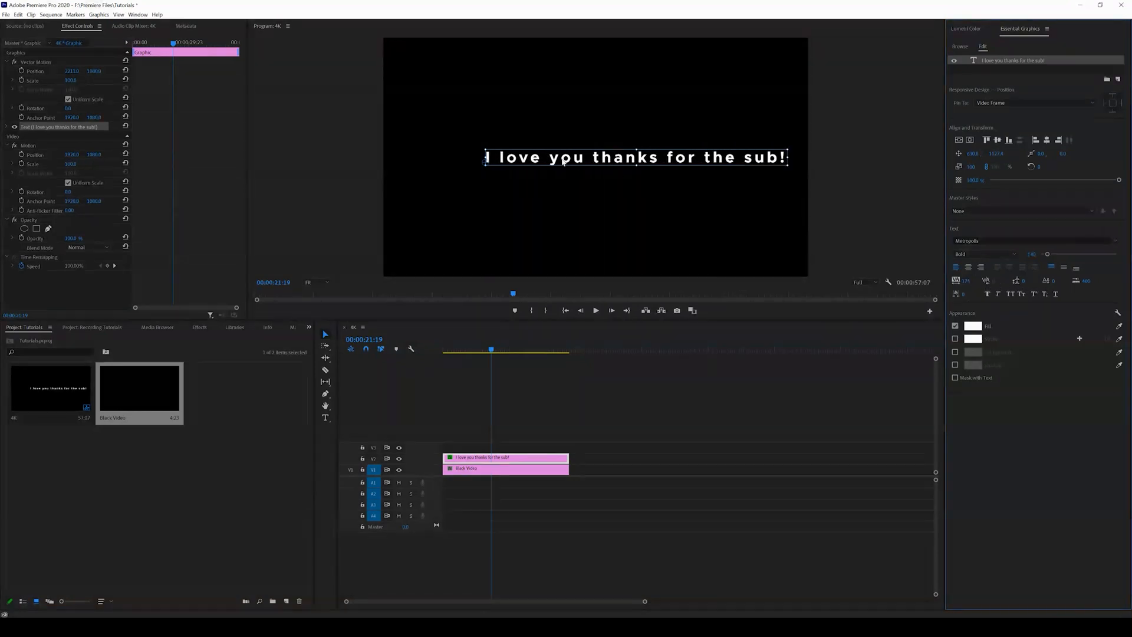
{"action": "left_click_drag", "start_coordinate": [968, 284], "coordinate": [887, 283]}
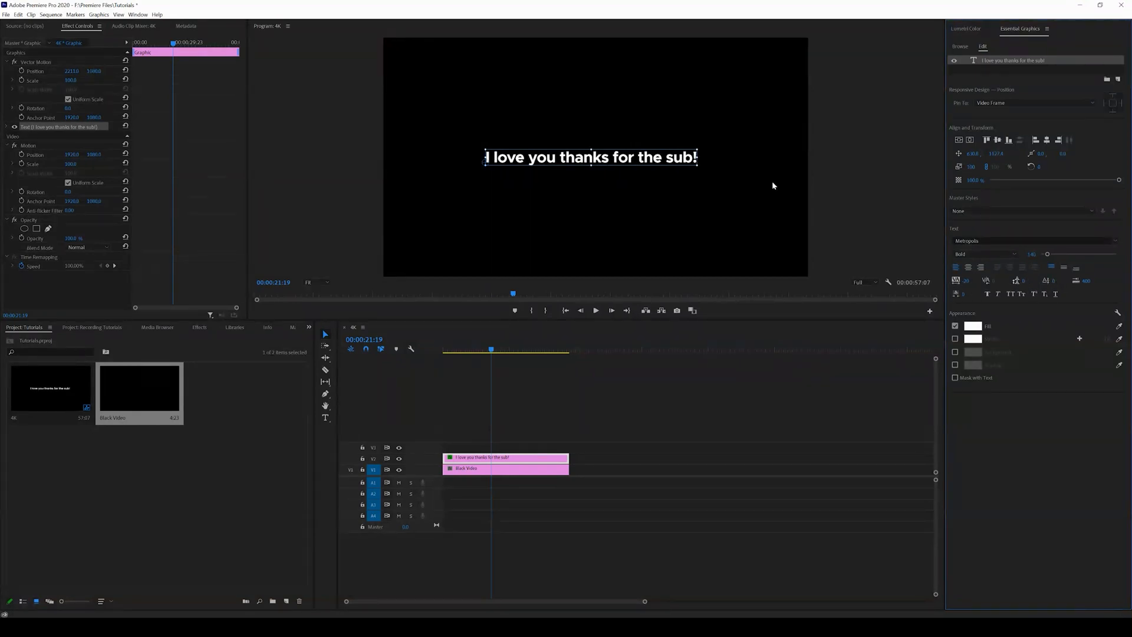
Add a second line reading "Thank for liking the video" below the existing title text.
{"action": "double_click", "coordinate": [701, 162]}
{"action": "left_click", "coordinate": [702, 162]}
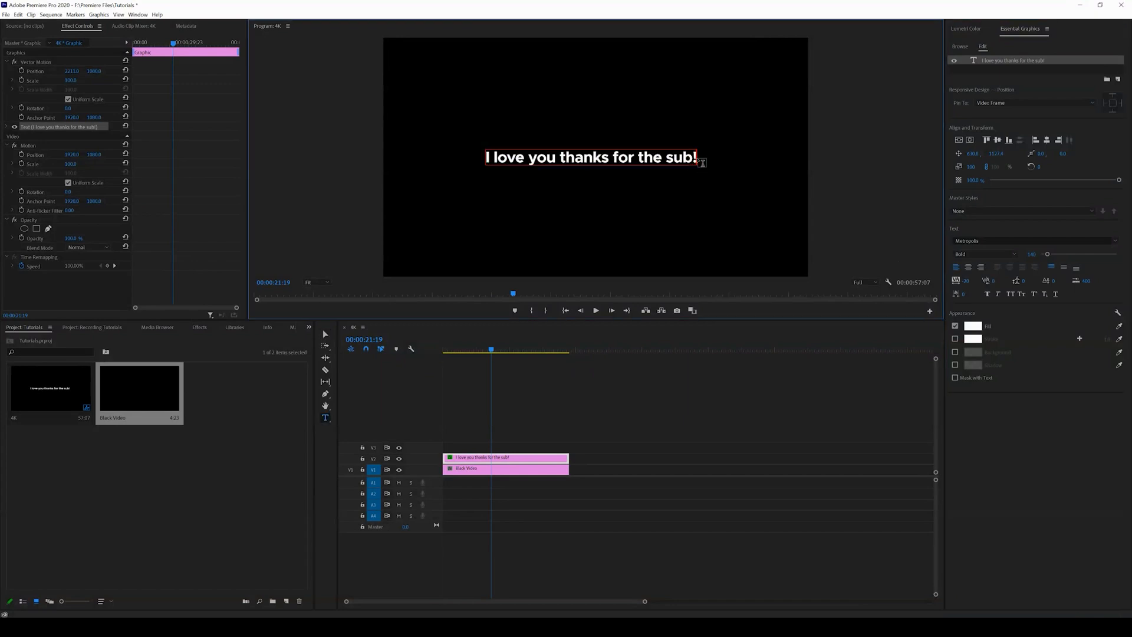
{"action": "key", "text": "Return"}
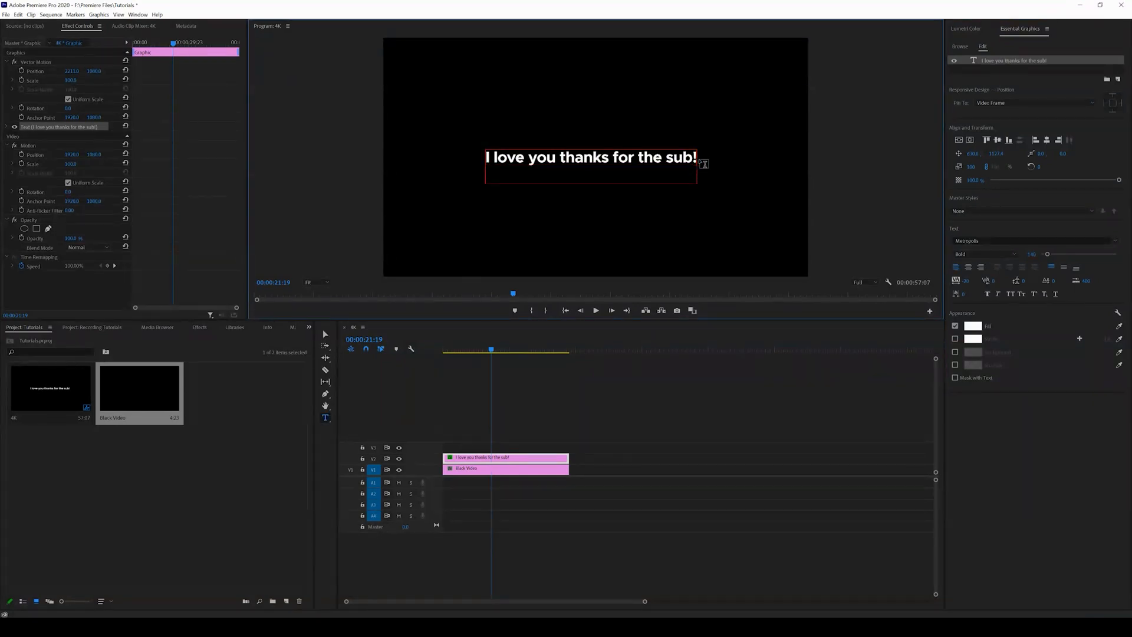
{"action": "type", "text": "Thank for liki"}
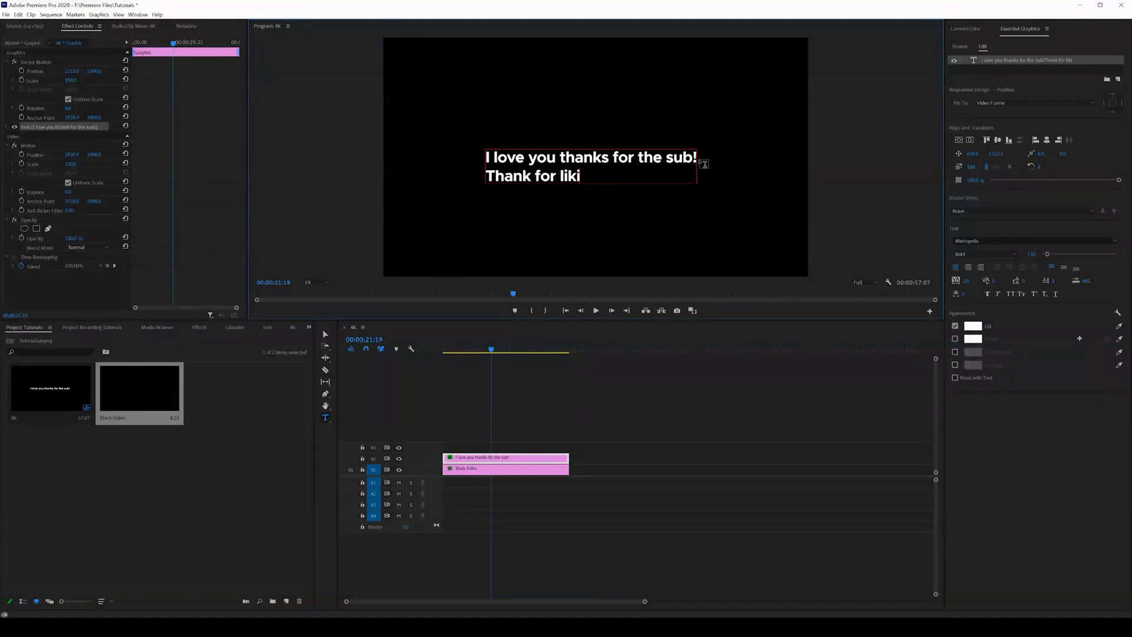
{"action": "type", "text": "ng the video"}
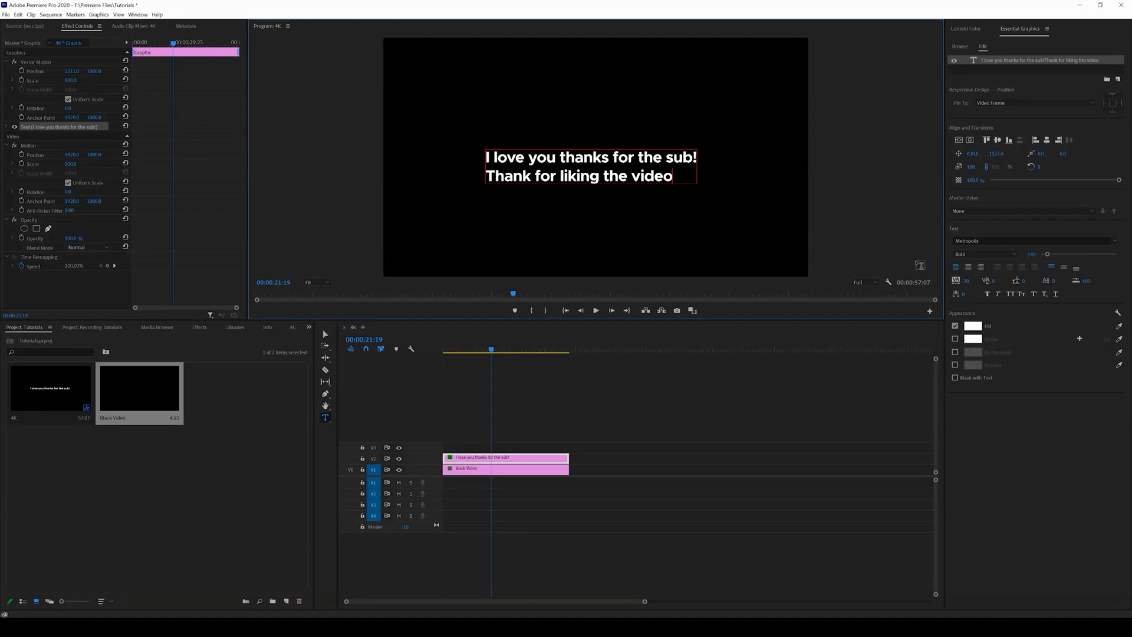
Center-align the two lines of text and center the text block vertically and horizontally in the frame.
{"action": "left_click", "coordinate": [968, 267]}
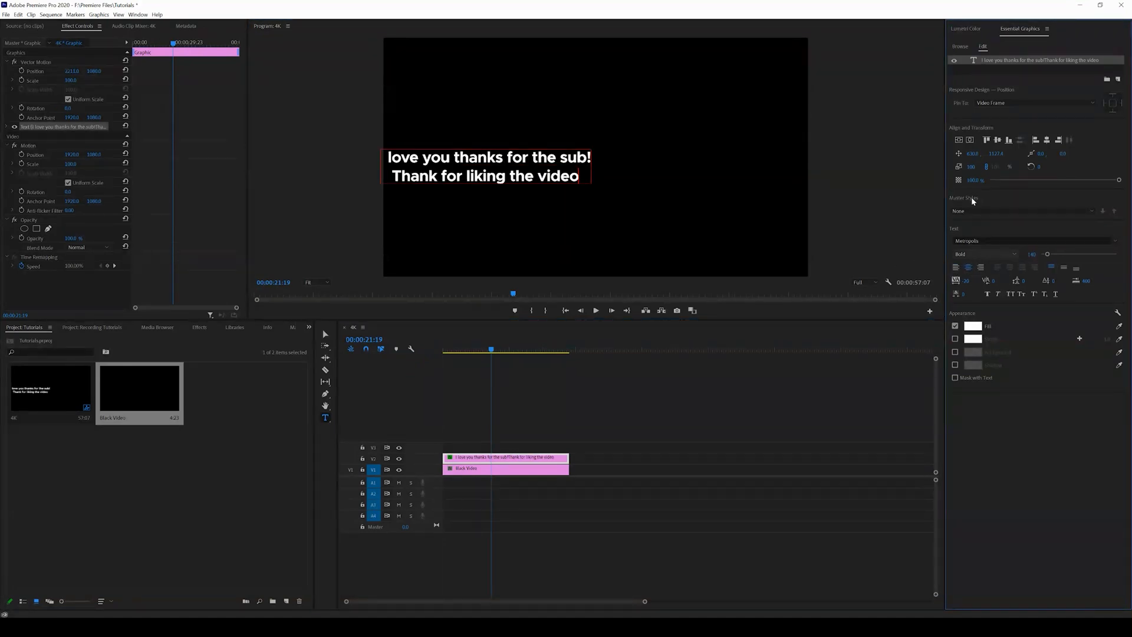
{"action": "left_click", "coordinate": [970, 140]}
{"action": "left_click", "coordinate": [959, 140]}
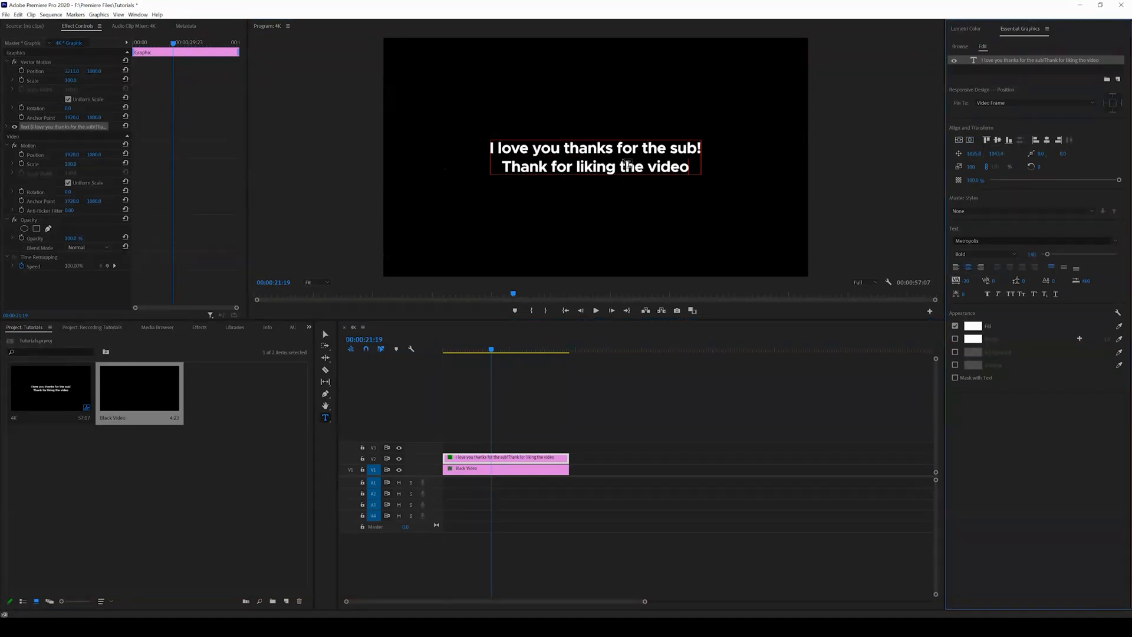
Try wider leading between the two text lines, and tighten the leading to a slightly negative value.
{"action": "mouse_move", "coordinate": [1025, 284]}
{"action": "left_mouse_down"}
{"action": "mouse_move", "coordinate": [1054, 283]}
{"action": "mouse_move", "coordinate": [1042, 264]}
{"action": "mouse_move", "coordinate": [745, 313]}
{"action": "mouse_move", "coordinate": [1127, 284]}
{"action": "mouse_move", "coordinate": [1032, 281]}
{"action": "left_mouse_up"}
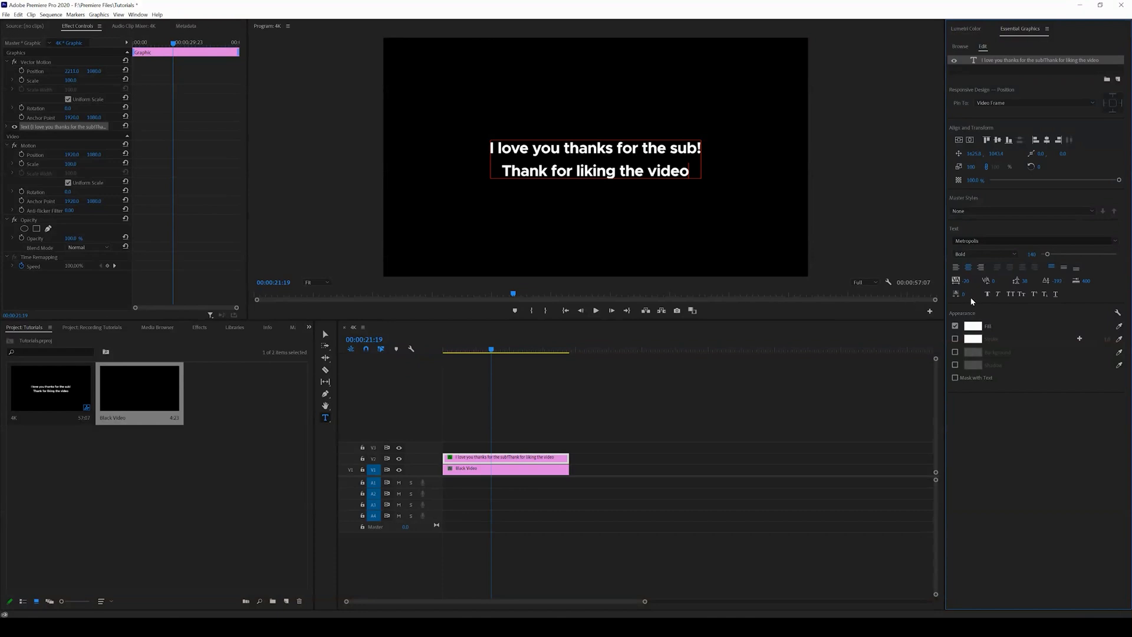
{"action": "left_click_drag", "start_coordinate": [1024, 281], "coordinate": [1012, 308]}
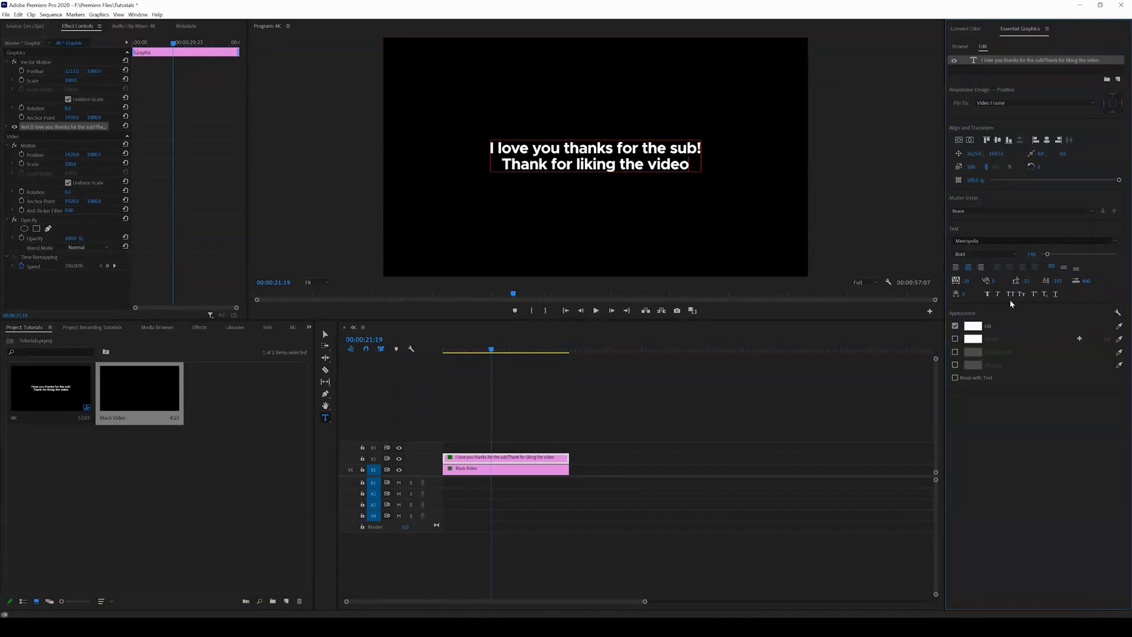
Try to change the text's fill color while the text is still being edited.
{"action": "left_click", "coordinate": [978, 329]}
{"action": "left_click_drag", "start_coordinate": [479, 239], "coordinate": [518, 287]}
{"action": "left_click", "coordinate": [600, 194]}
Select the whole text object with the Selection tool and set its fill color to red.
{"action": "left_click", "coordinate": [325, 335]}
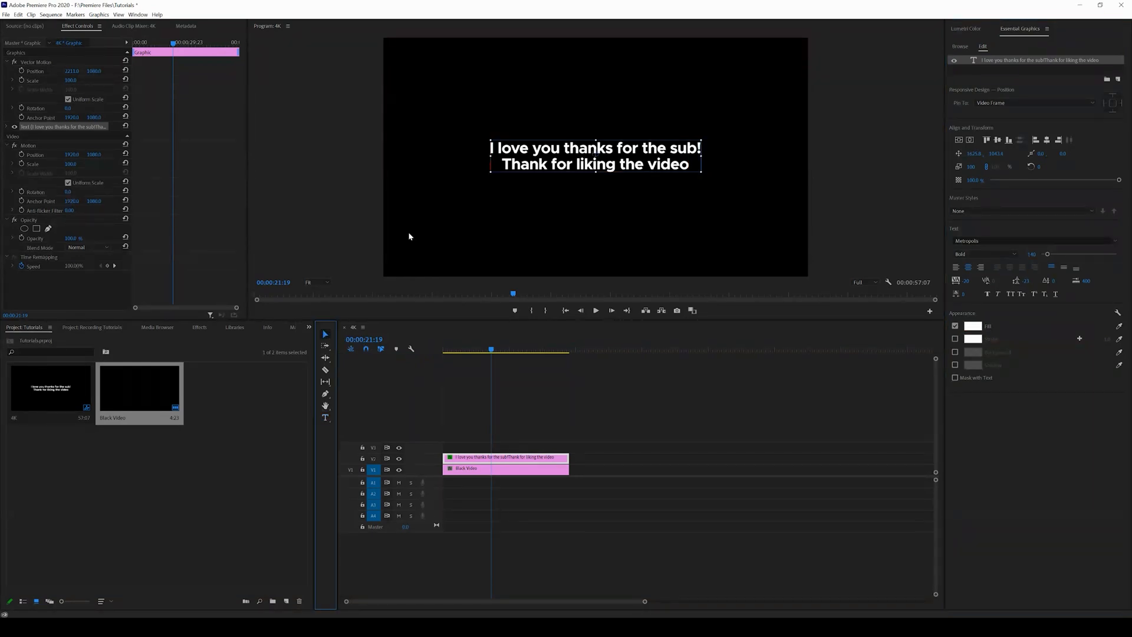
{"action": "left_click", "coordinate": [538, 157]}
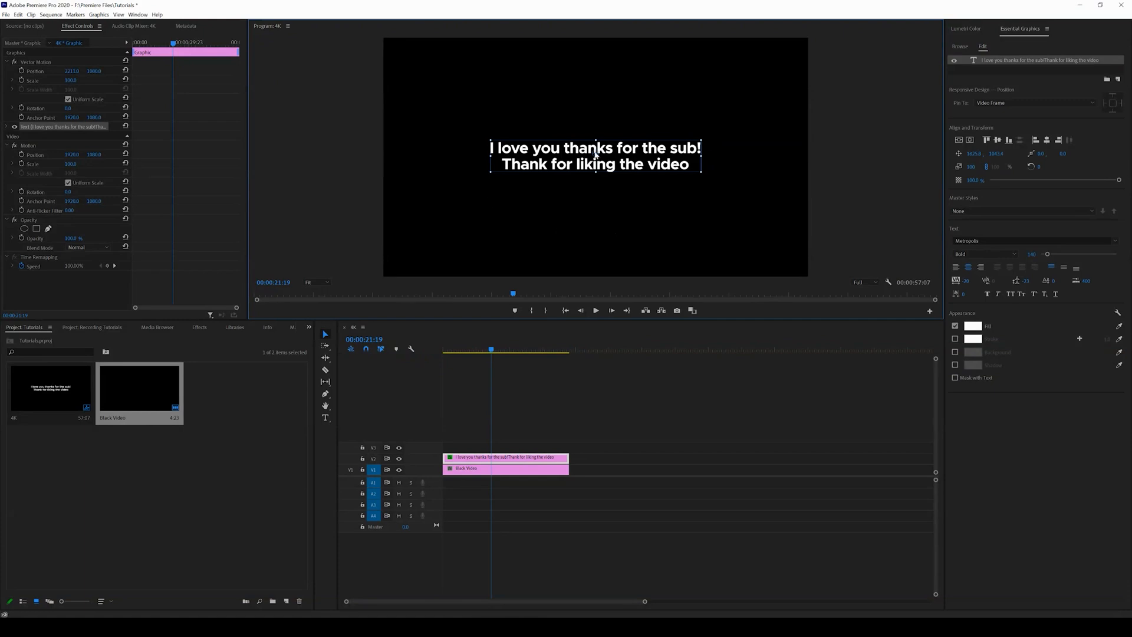
{"action": "left_click", "coordinate": [974, 328]}
{"action": "left_click", "coordinate": [505, 295]}
{"action": "left_click", "coordinate": [610, 193]}
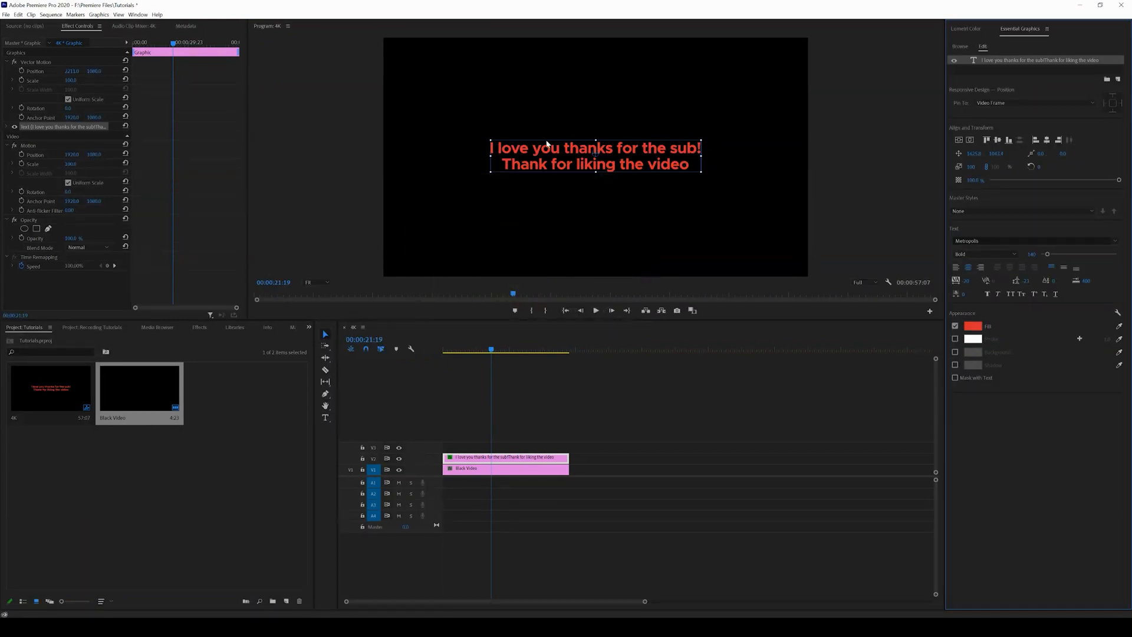
Try a white stroke on the text with an adjusted stroke width, and turn the stroke off again.
{"action": "left_click", "coordinate": [955, 339]}
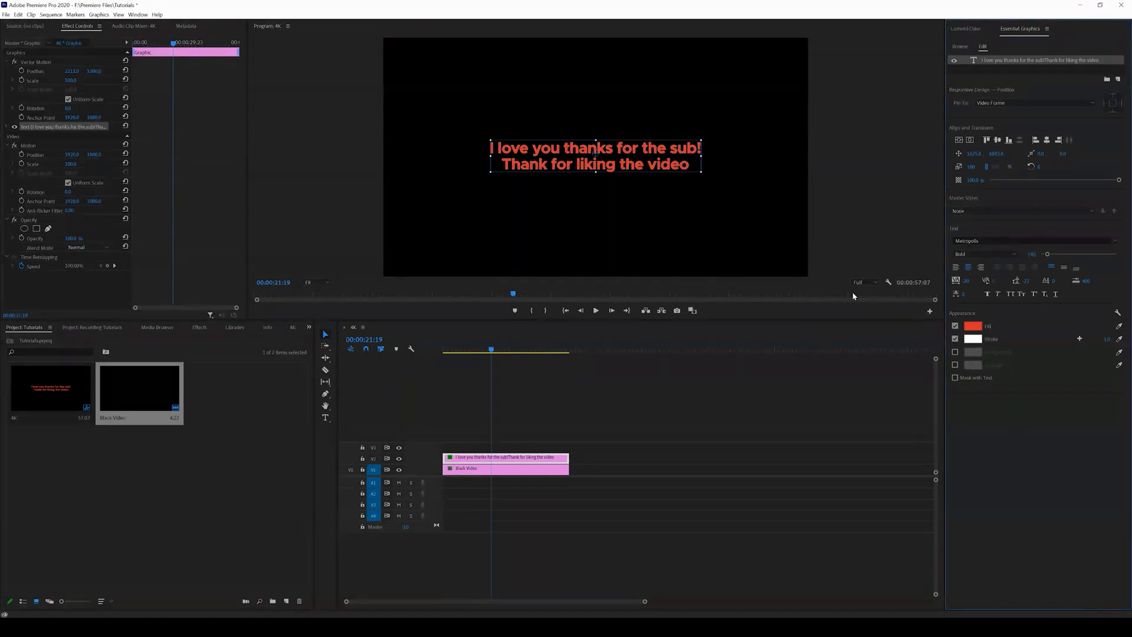
{"action": "left_click_drag", "start_coordinate": [1106, 339], "coordinate": [1094, 345]}
{"action": "left_click", "coordinate": [954, 339]}
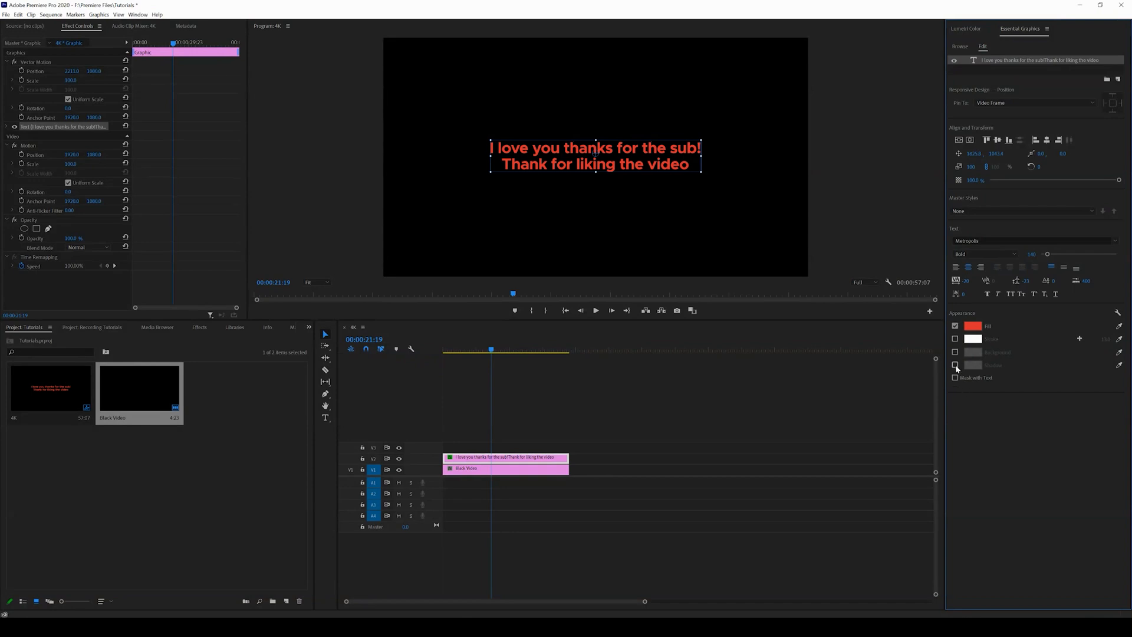
Move the playhead to 00:00:25:23 and leave all timeline clips deselected.
{"action": "left_click_drag", "start_coordinate": [493, 352], "coordinate": [515, 351]}
{"action": "left_click", "coordinate": [530, 433]}
{"action": "left_click", "coordinate": [524, 460]}
{"action": "left_click", "coordinate": [501, 349]}
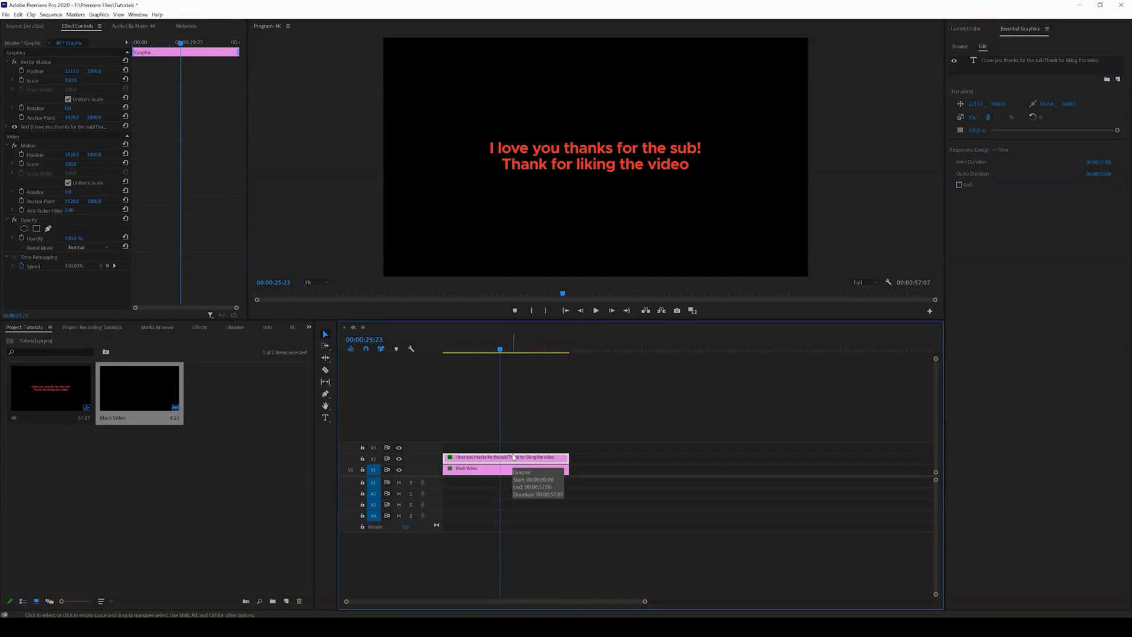
{"action": "left_click", "coordinate": [583, 407]}
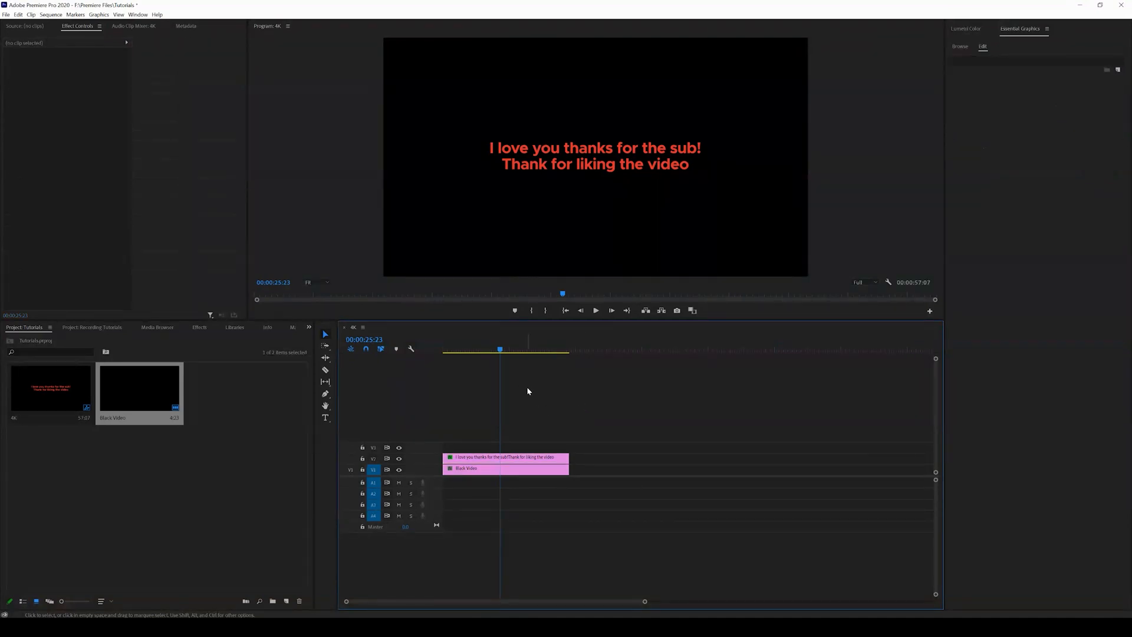